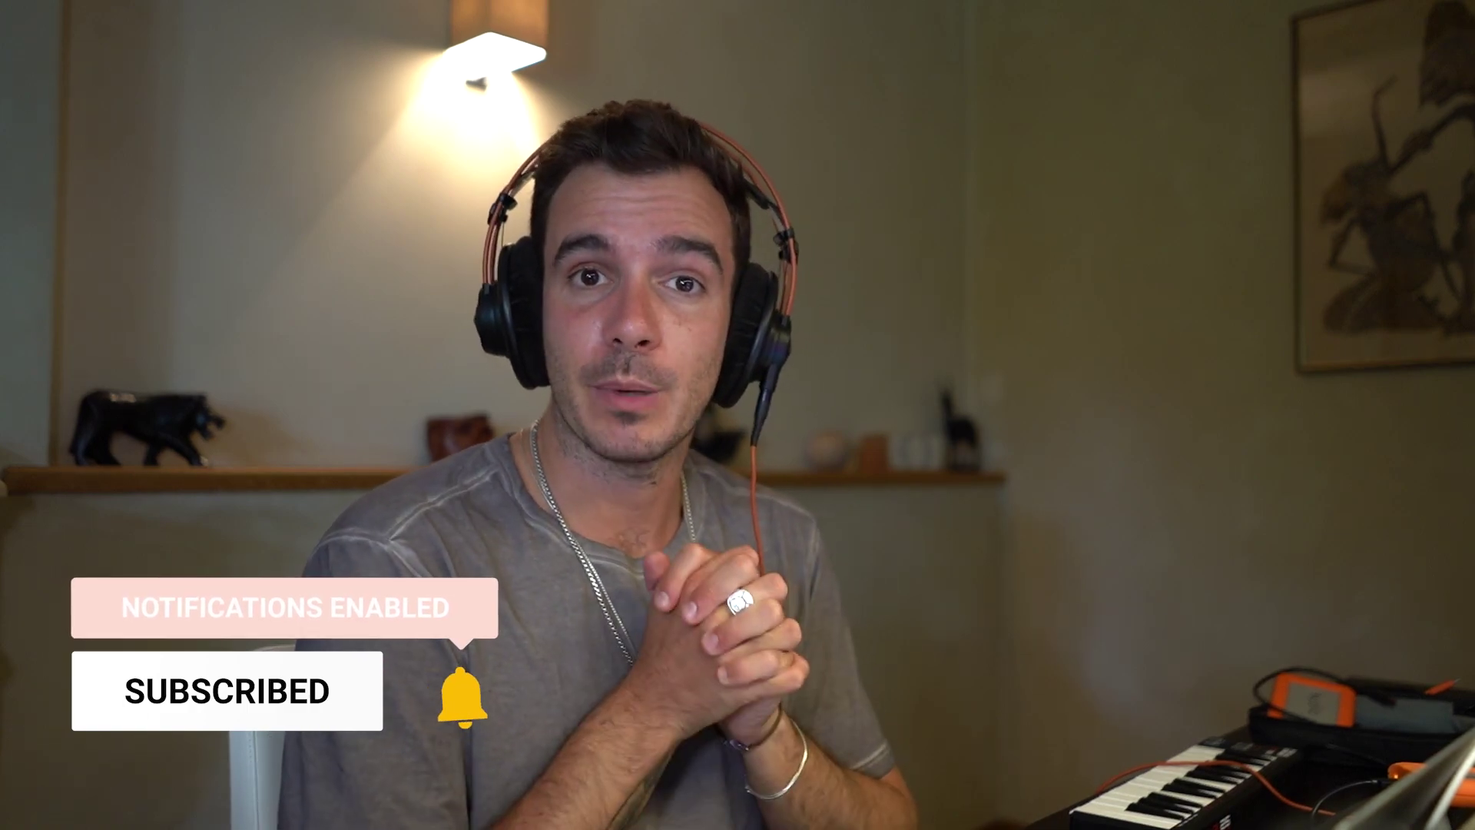
{"action": "type", "text": "www.noize"}
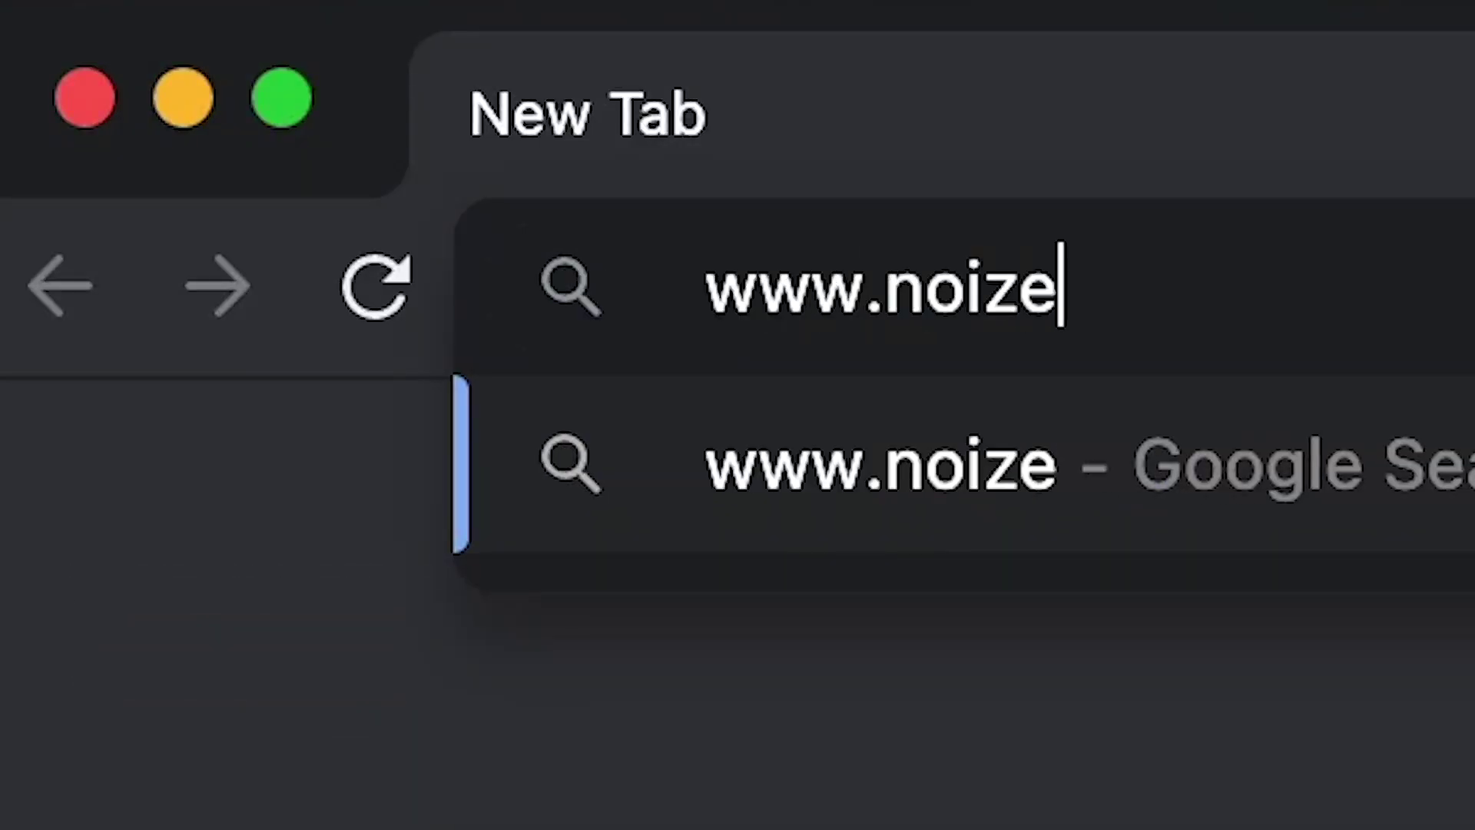
{"action": "type", "text": "music.io"}
{"action": "key", "text": "Return"}
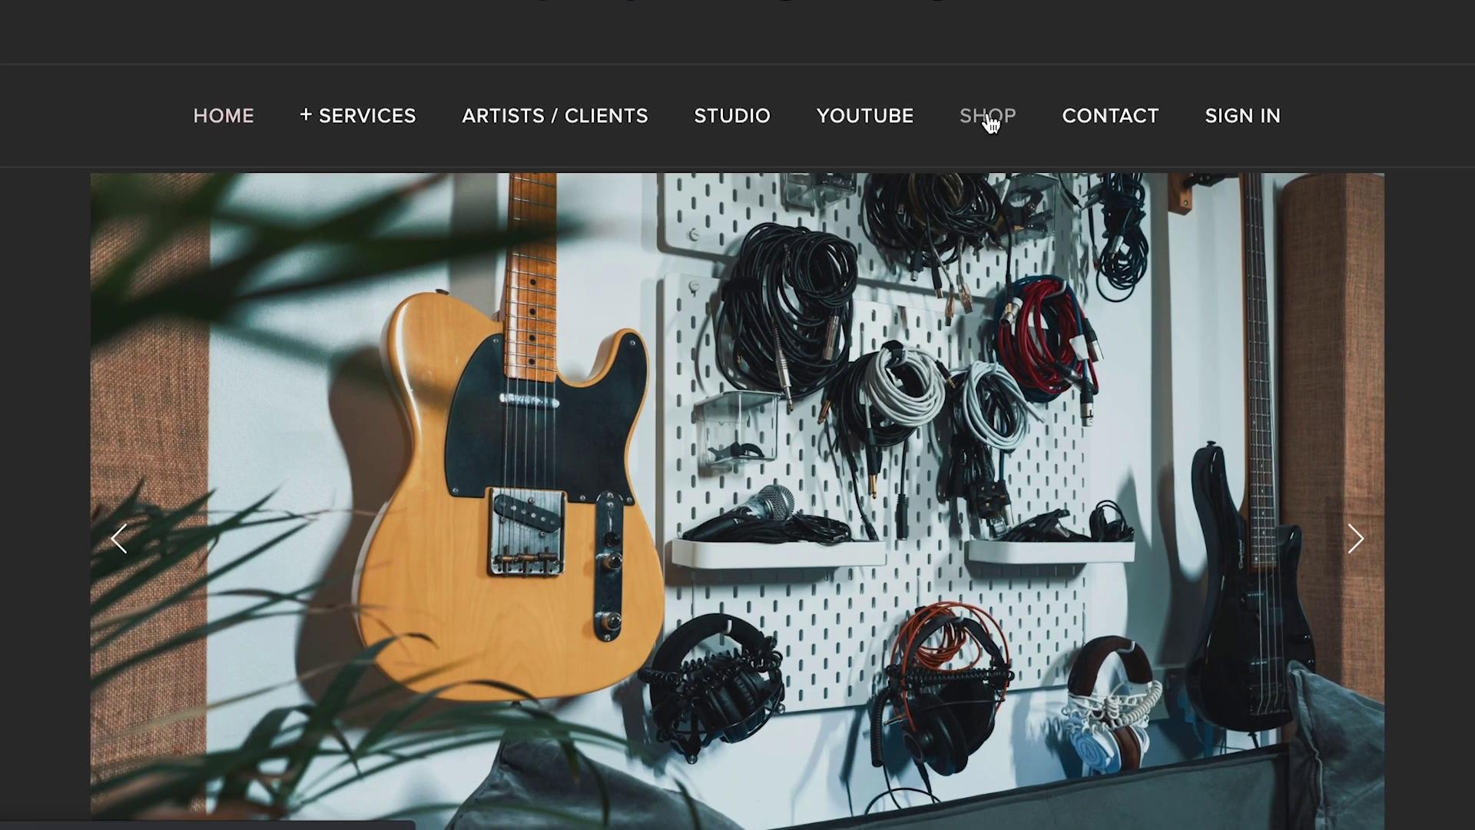
{"action": "left_click", "coordinate": [990, 119]}
{"action": "scroll", "coordinate": [1413, 265], "scroll_direction": "down", "scroll_amount": 1}
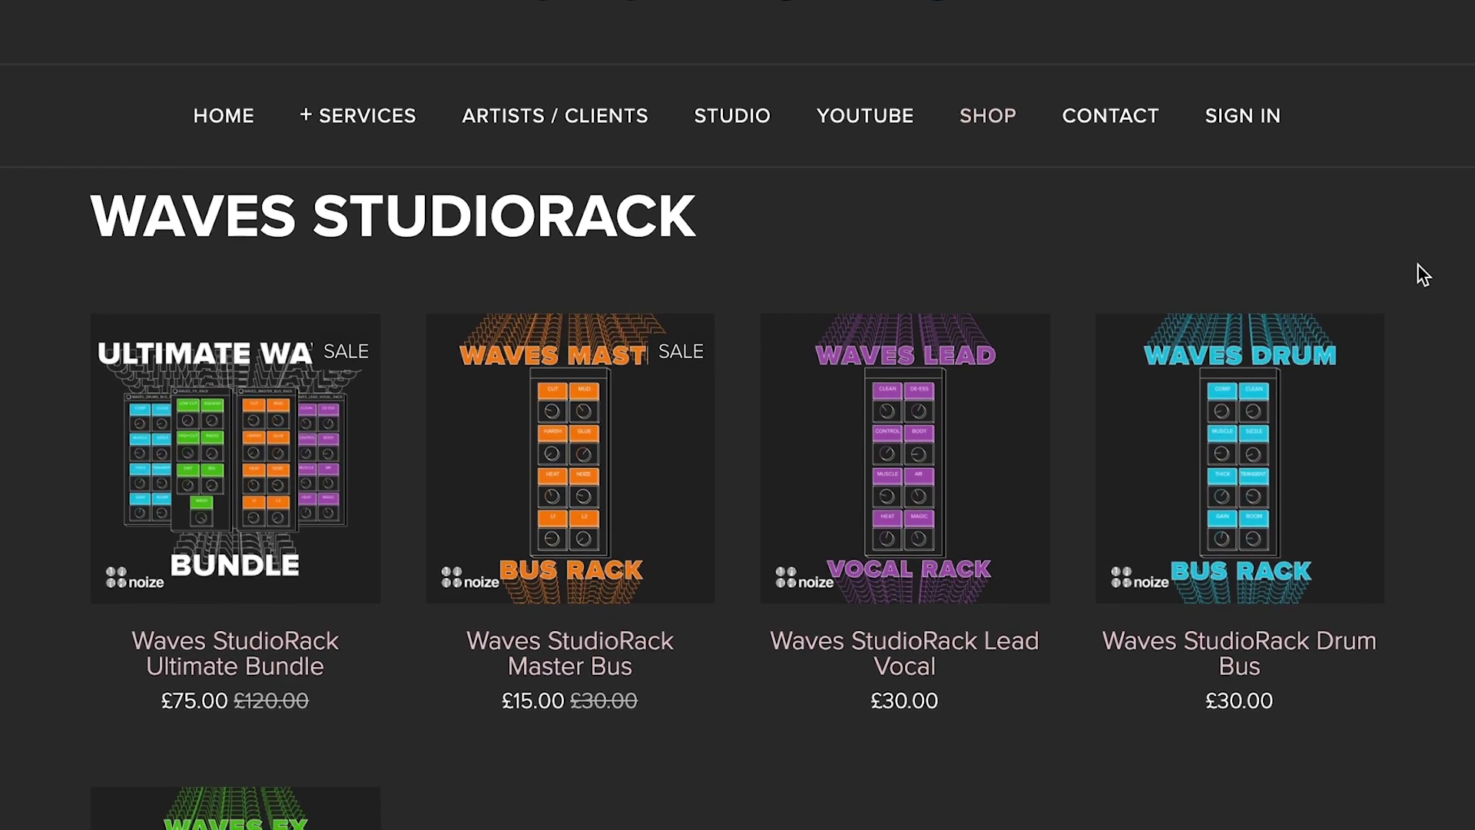
{"action": "scroll", "coordinate": [1417, 265], "scroll_direction": "down", "scroll_amount": 5}
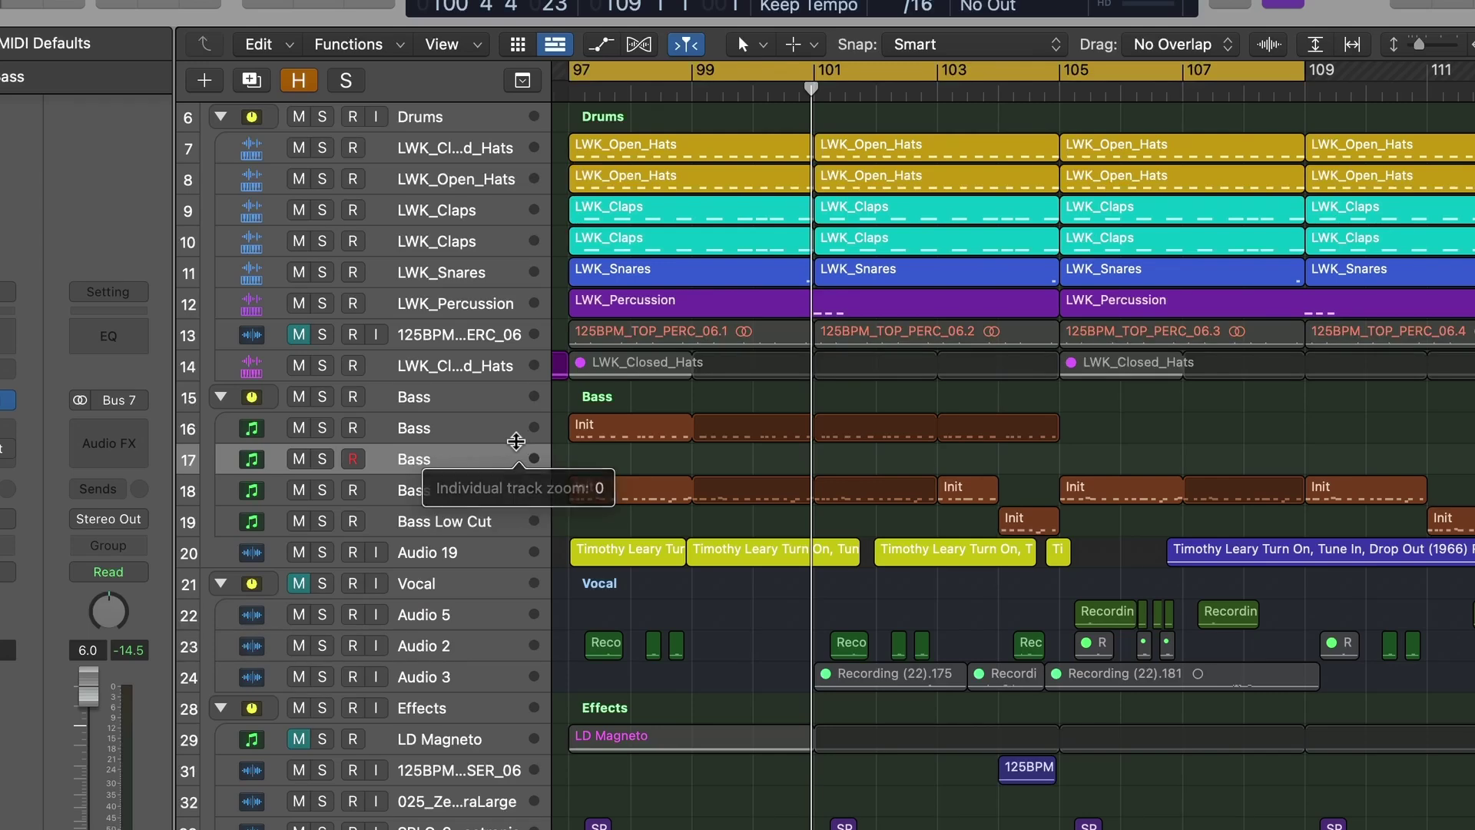
- In Logic Pro, copy the Init bass region at bar 97 from track 16 to track 17 and solo track 17
{"action": "left_click", "coordinate": [504, 434]}
{"action": "left_click_drag", "start_coordinate": [592, 430], "coordinate": [592, 461]}
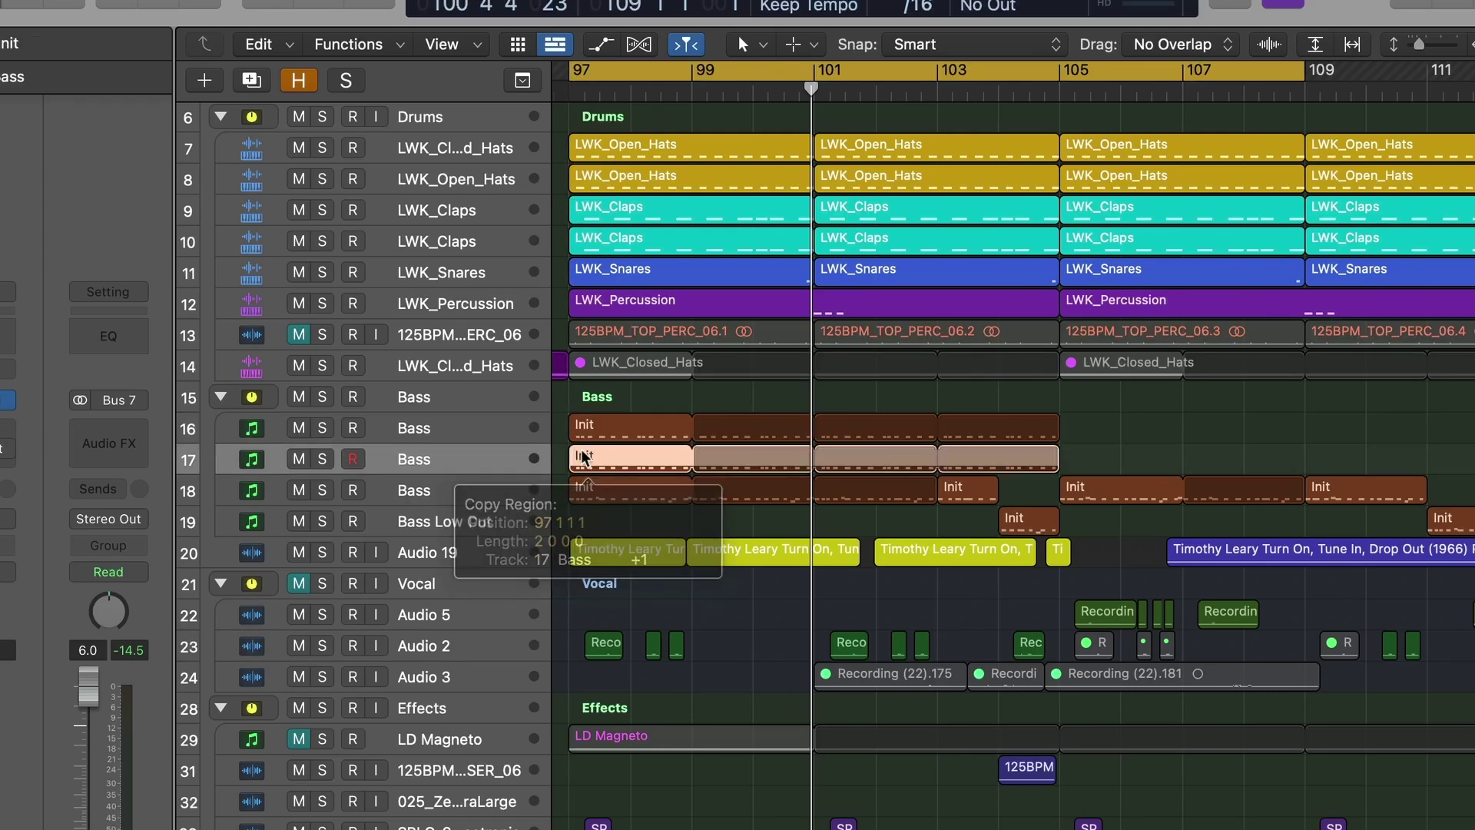
{"action": "left_click", "coordinate": [323, 459]}
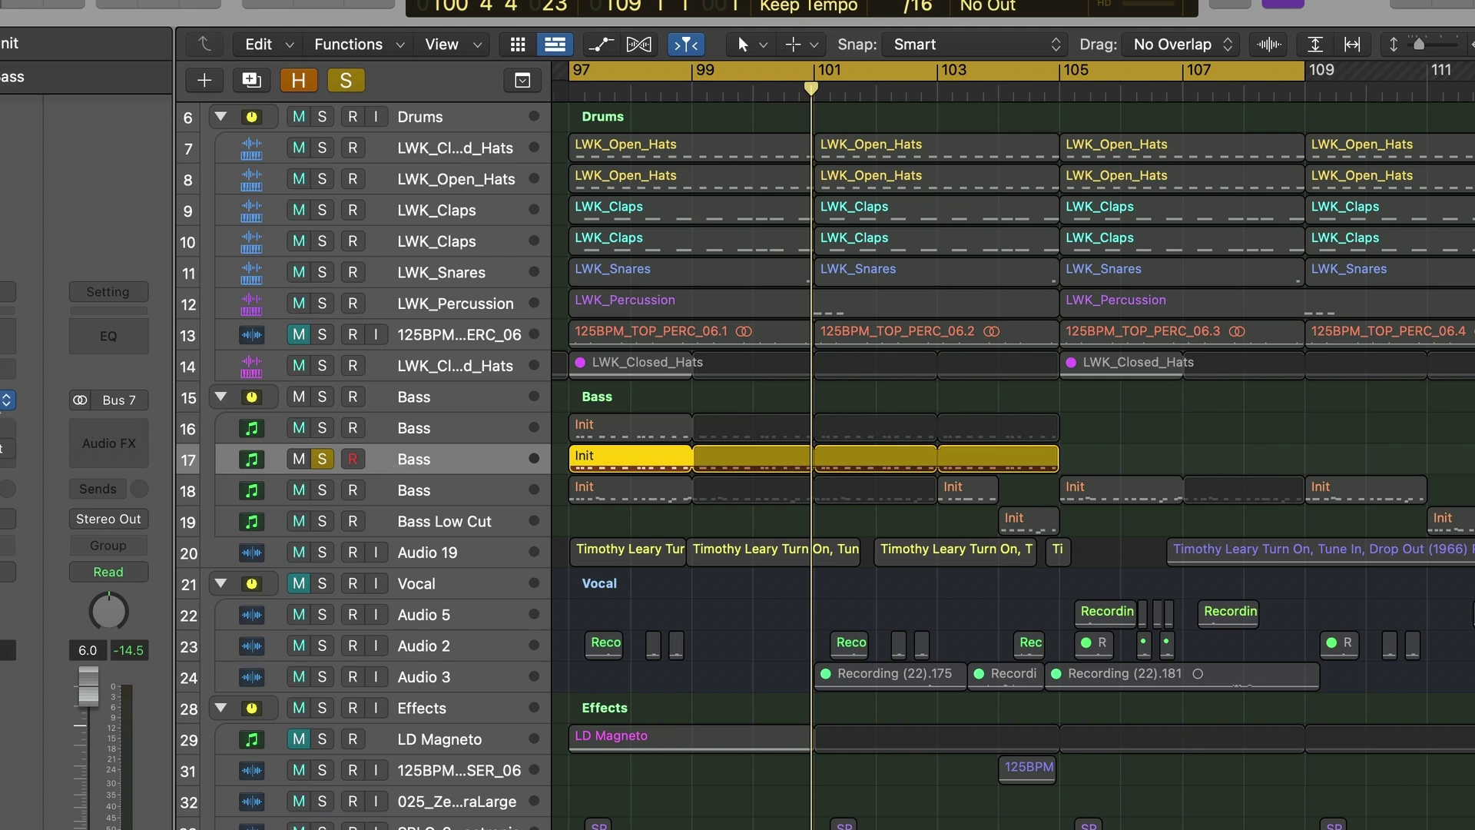
- In the bass track's Sylenth1, select Velocity as the second Misc 1 modulation source and Cutoff A and B as its destination
{"action": "key", "text": "v"}
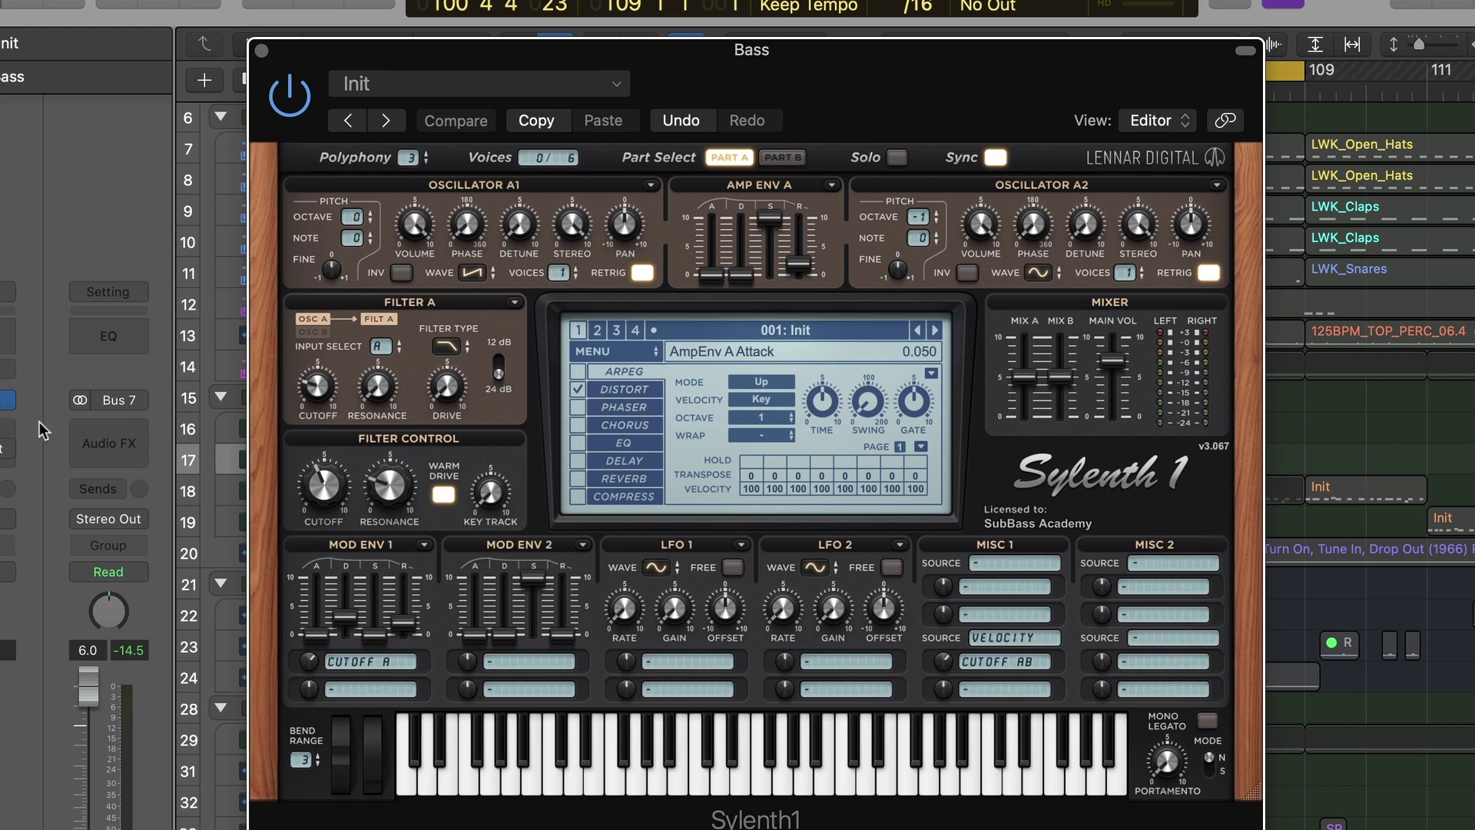
{"action": "left_click", "coordinate": [1004, 637]}
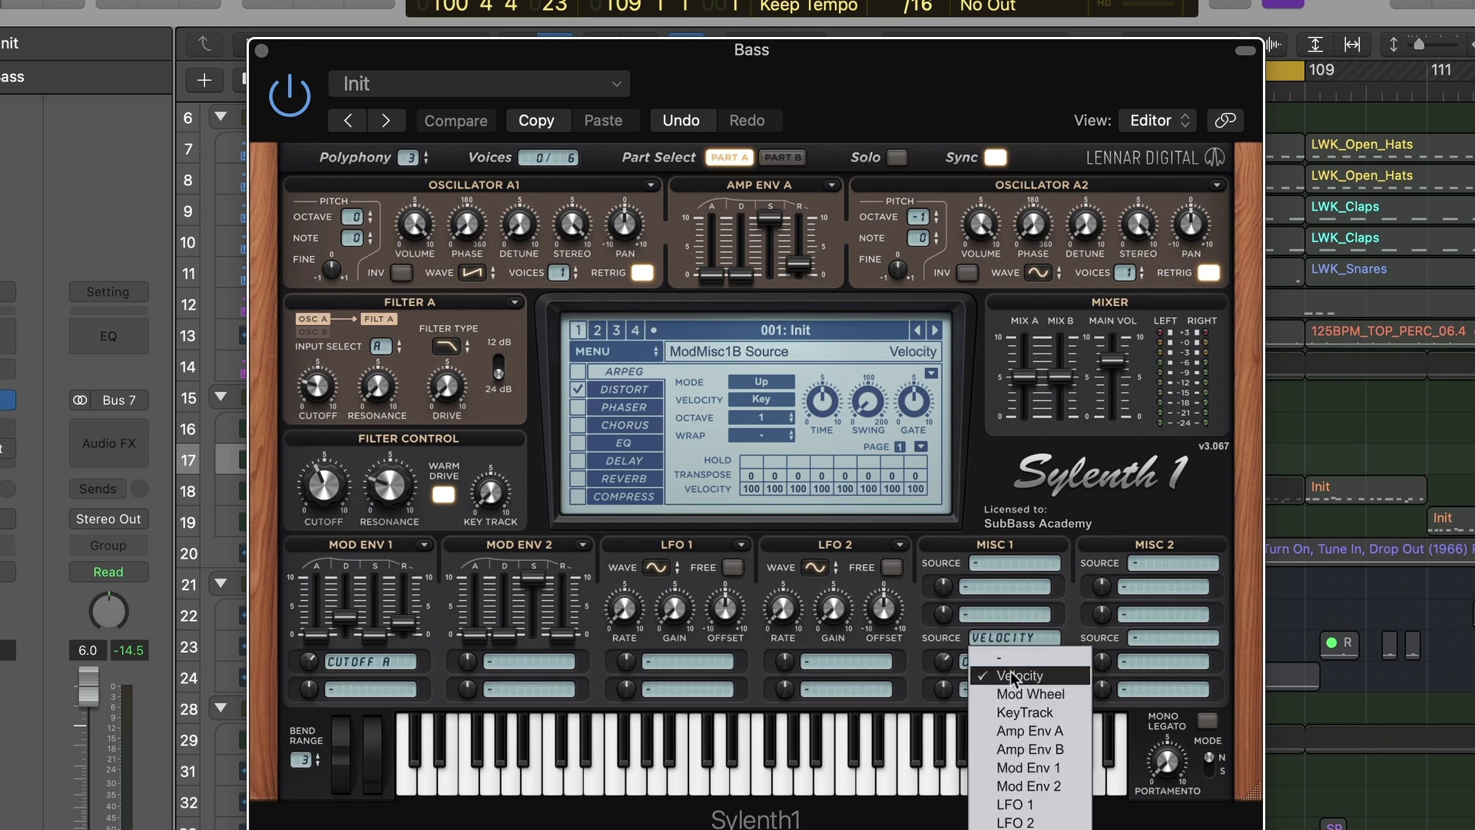
{"action": "left_click", "coordinate": [1012, 675]}
{"action": "left_click", "coordinate": [1017, 661]}
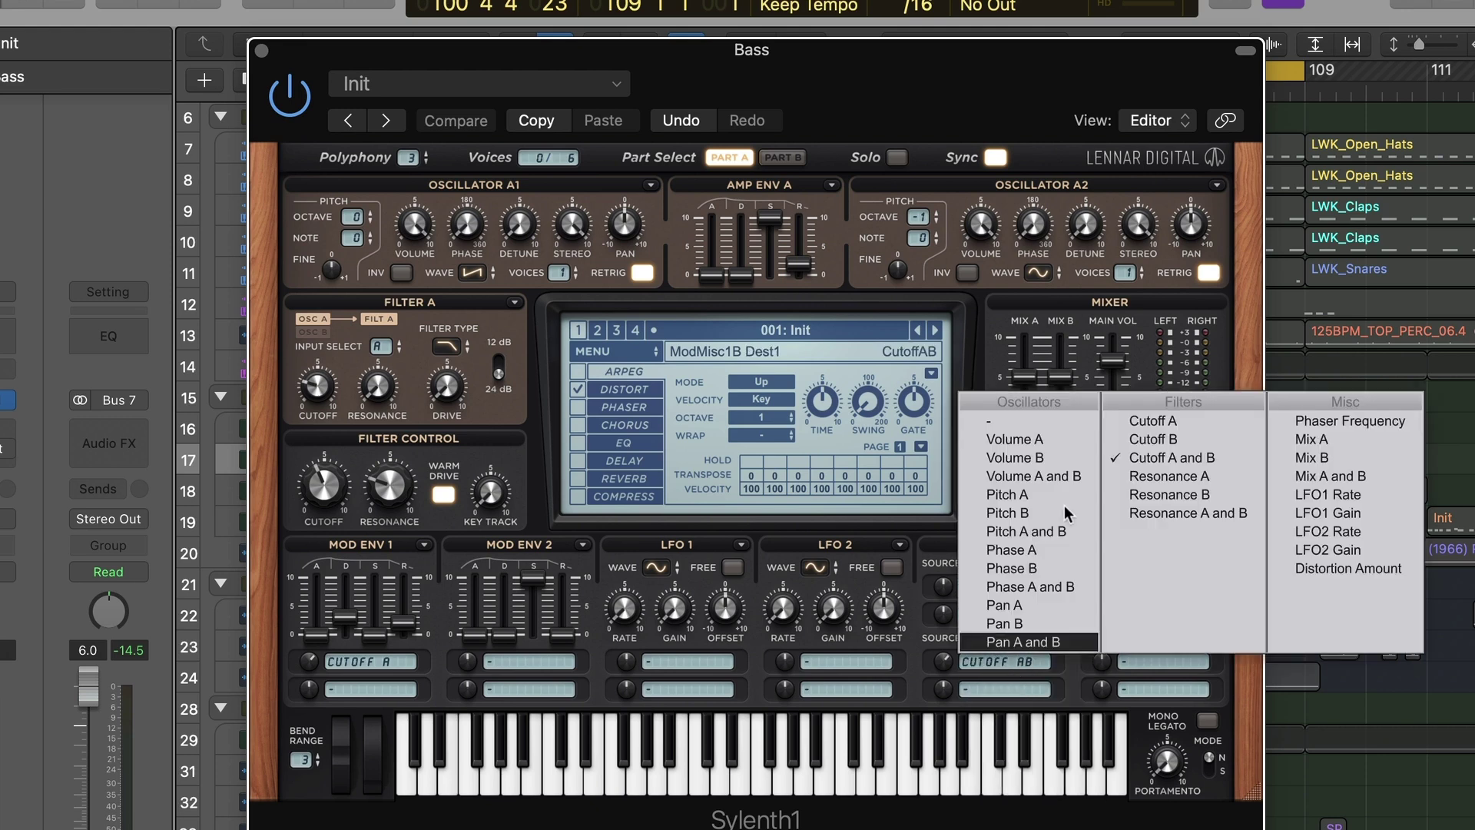
{"action": "left_click", "coordinate": [1192, 461]}
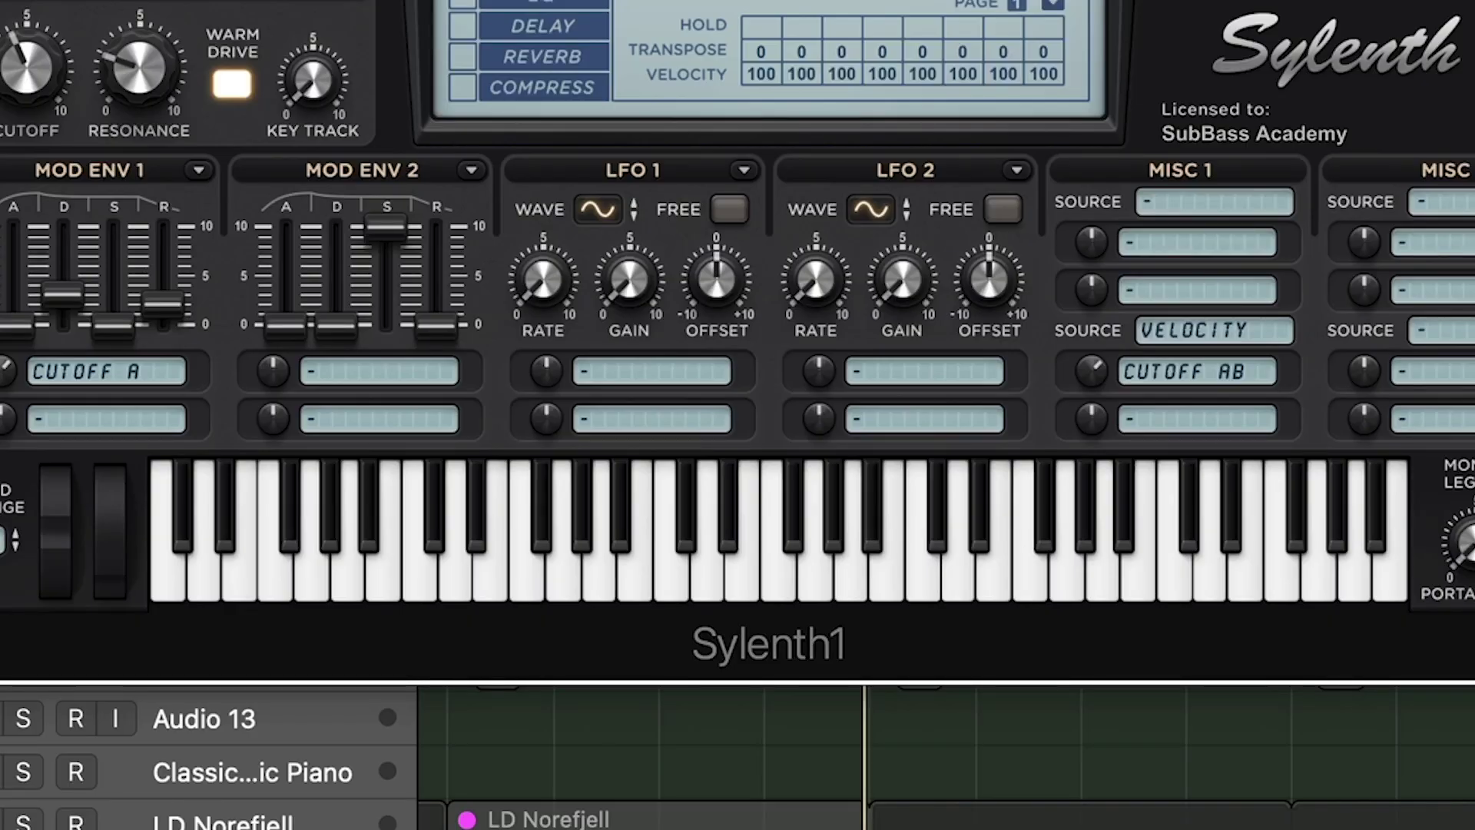
- Close the synth, open the track 17 bass region in the Piano Roll and assign the Velocity Tool as the secondary tool
{"action": "key", "text": "super+w"}
{"action": "double_click", "coordinate": [544, 34]}
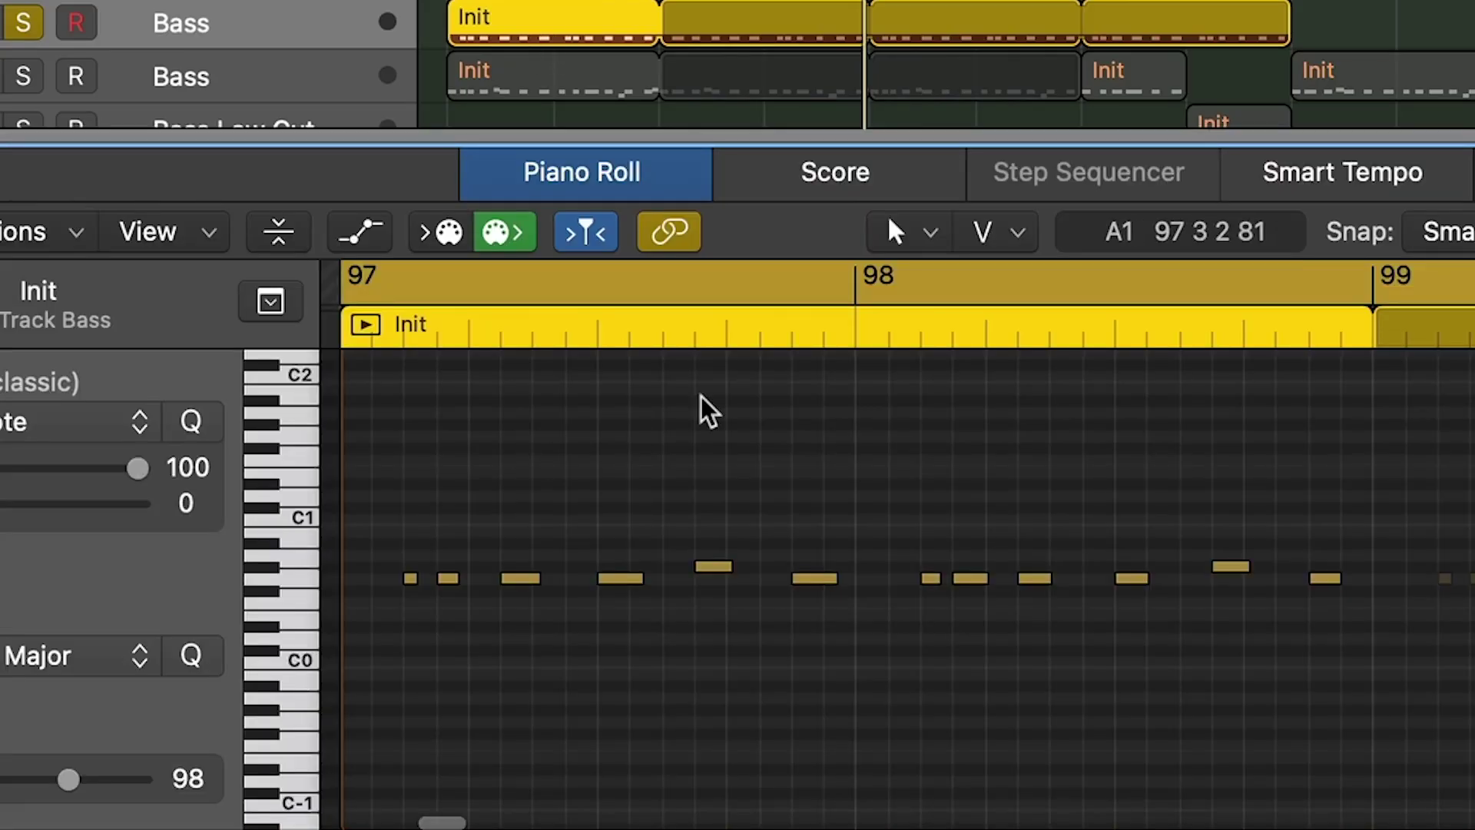
{"action": "left_click", "coordinate": [1018, 233]}
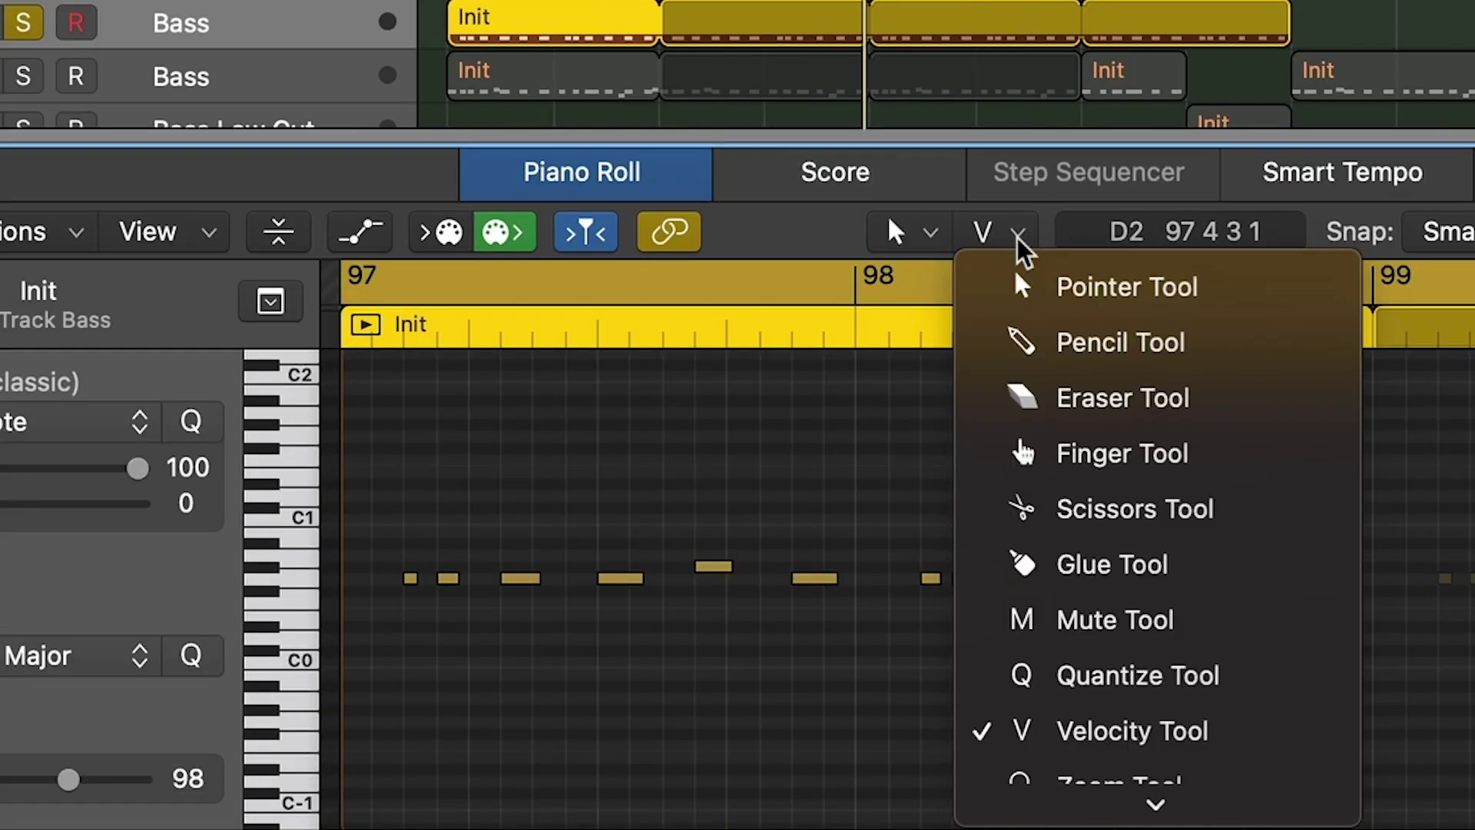
{"action": "left_click", "coordinate": [1071, 731]}
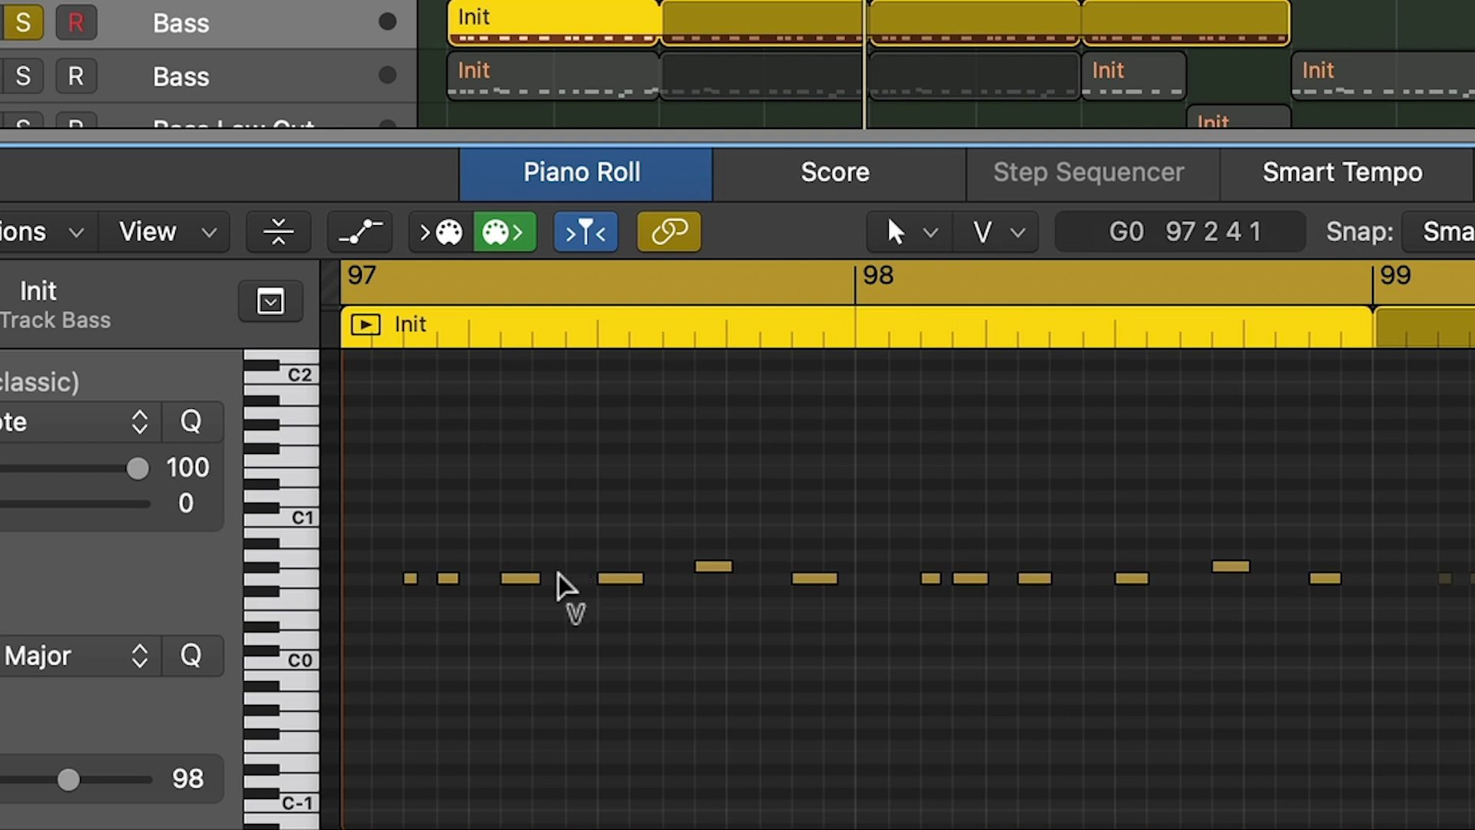
- Try lowering and raising the velocity of the fourth bass note to hear its effect on the filter
{"action": "left_click", "coordinate": [628, 587]}
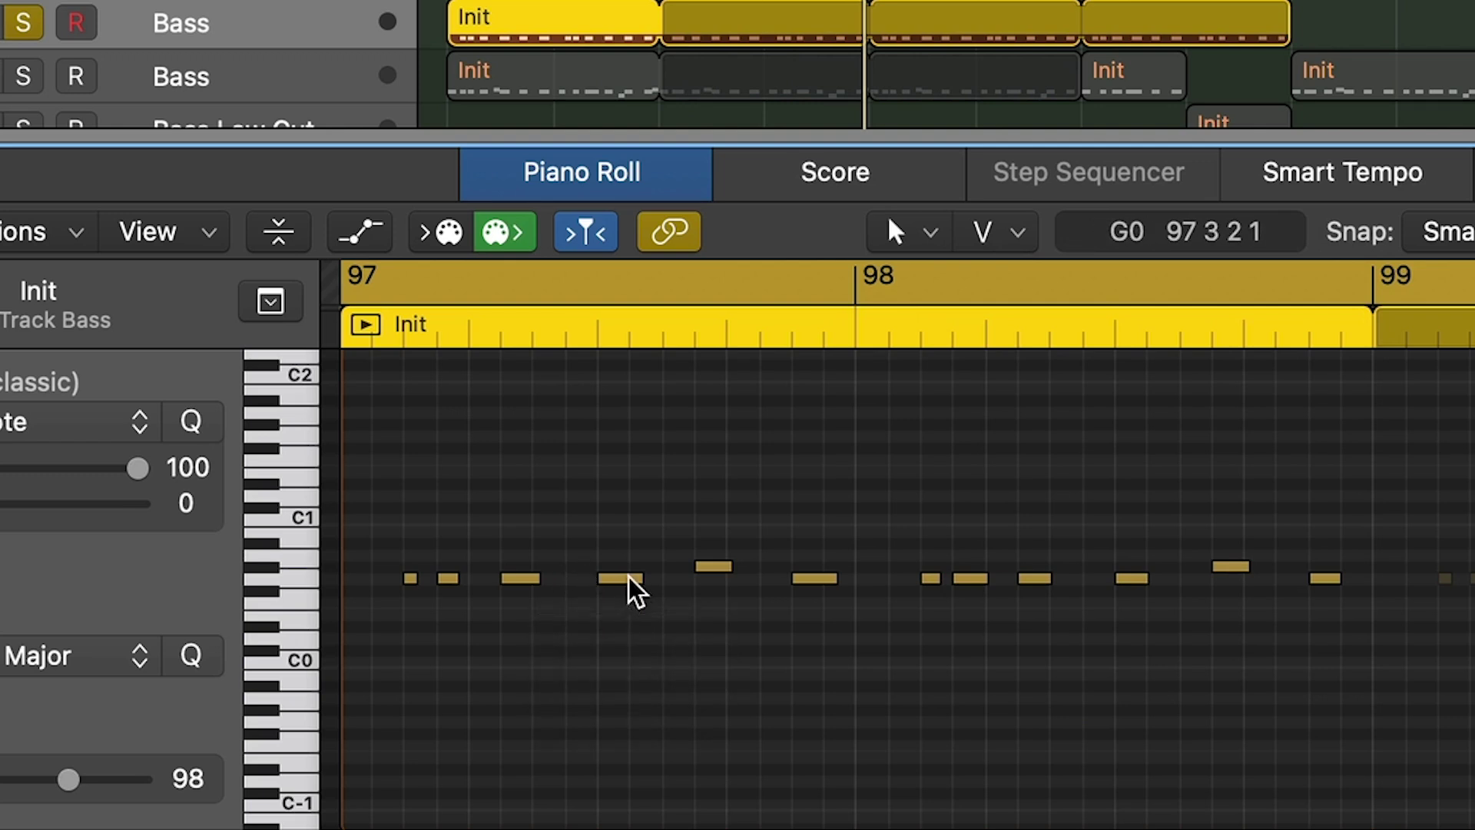
{"action": "left_click_drag", "start_coordinate": [627, 578], "coordinate": [635, 757]}
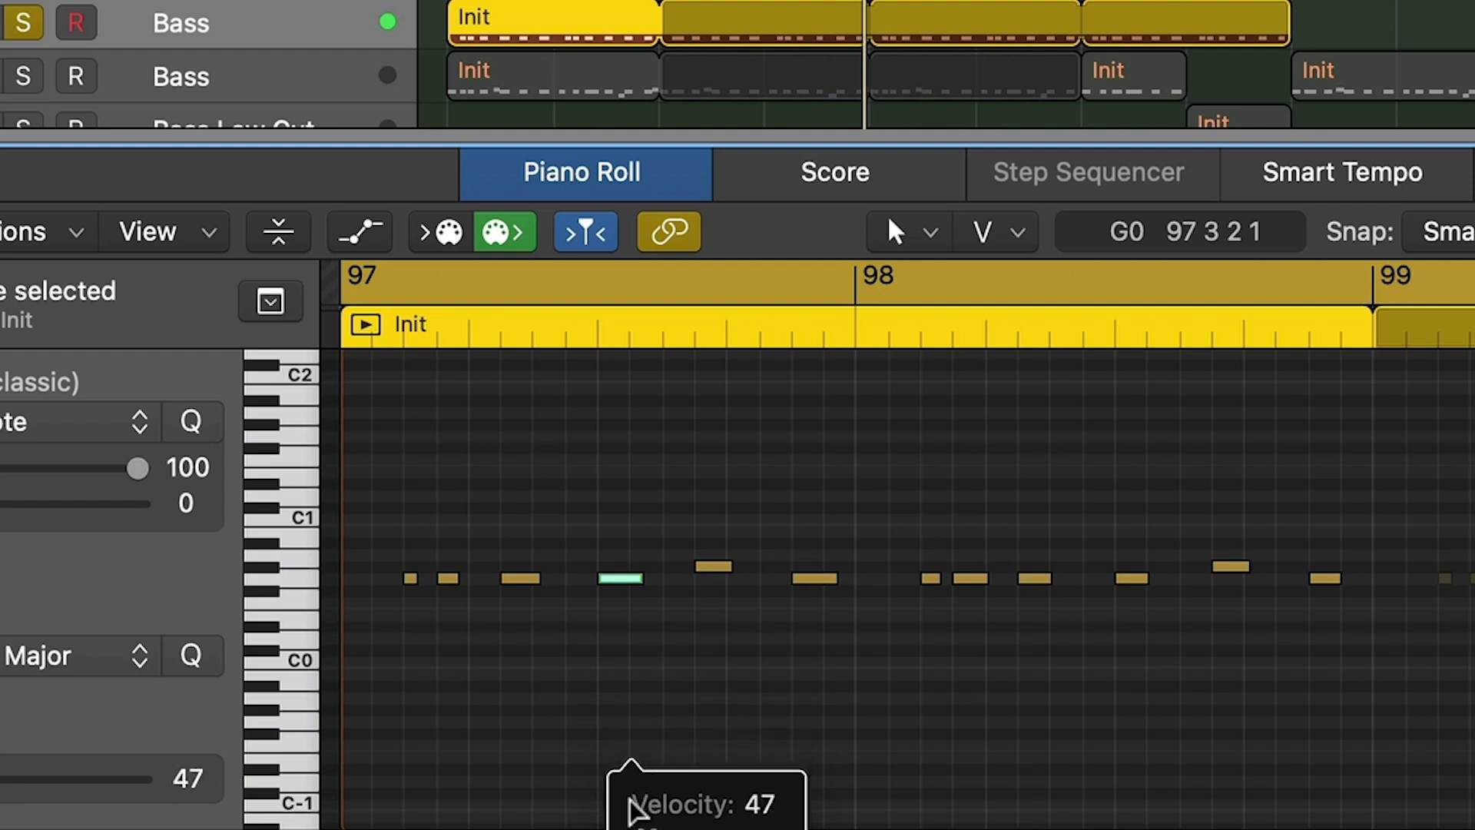
{"action": "left_click_drag", "start_coordinate": [629, 818], "coordinate": [624, 560]}
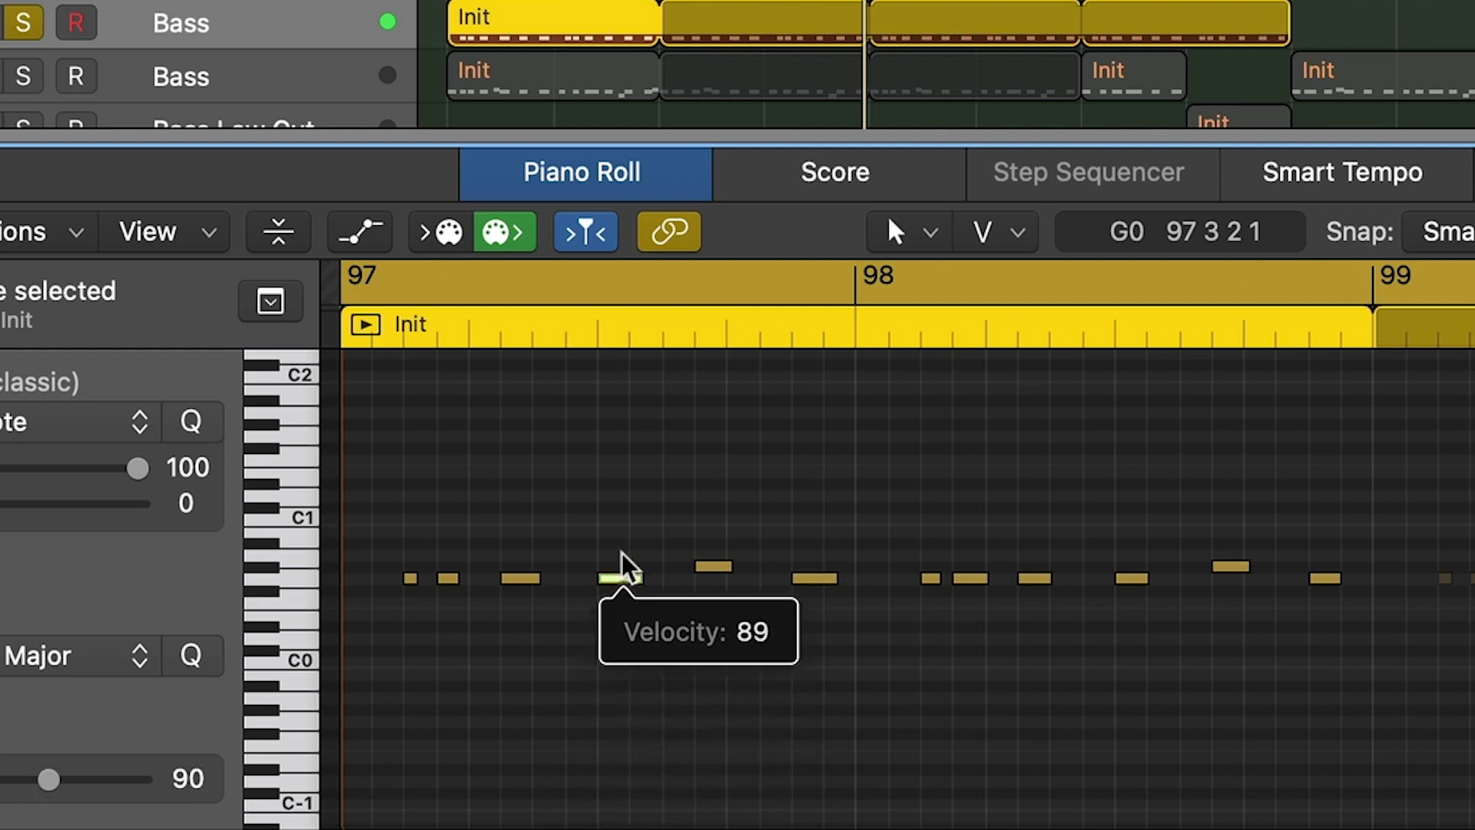
{"action": "left_click_drag", "start_coordinate": [622, 475], "coordinate": [618, 399]}
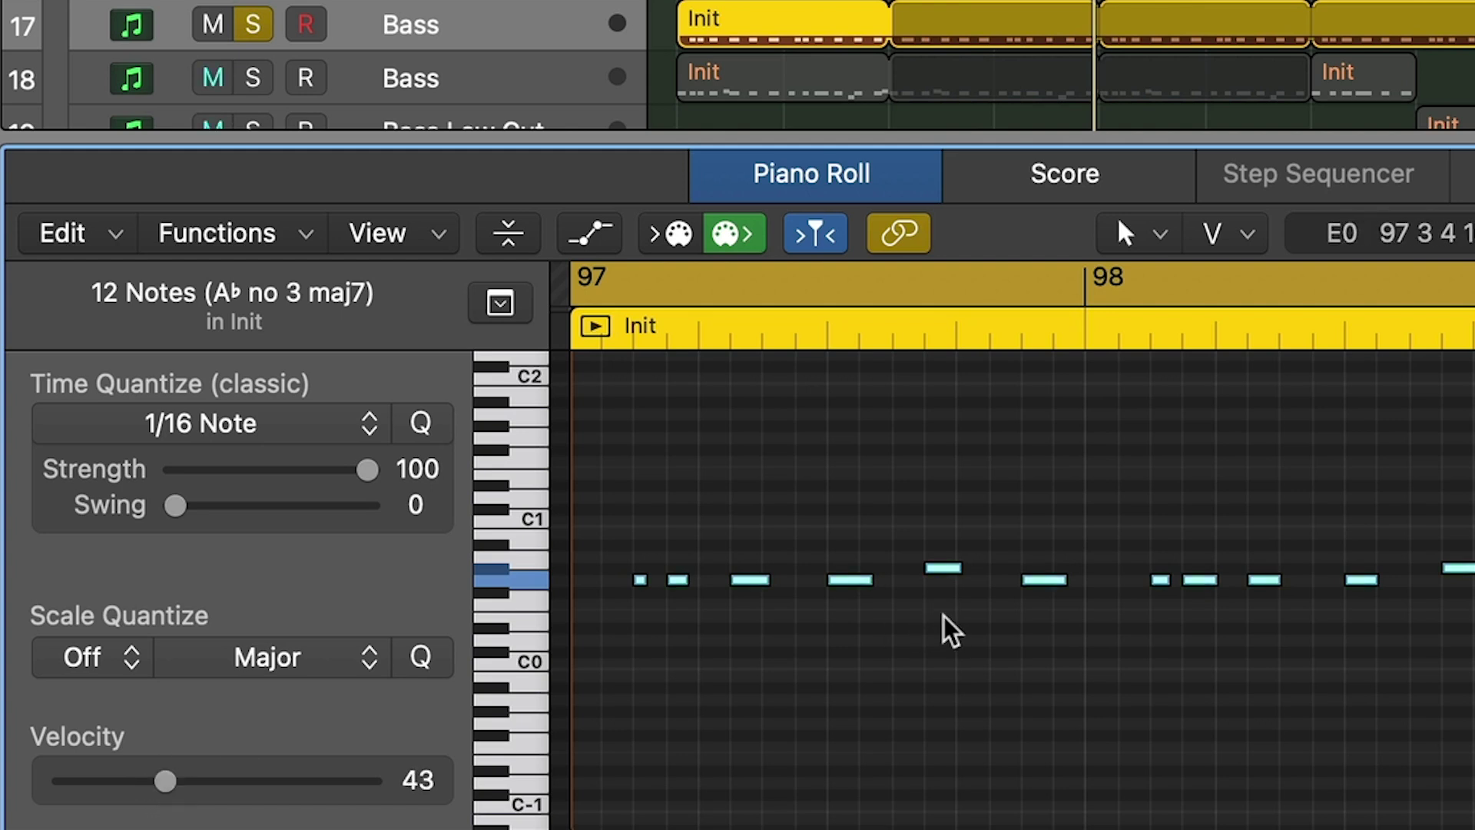
- During playback, raise the velocities of the first, fifth and eighth bass notes and lower the last note's velocity
{"action": "left_click", "coordinate": [928, 644]}
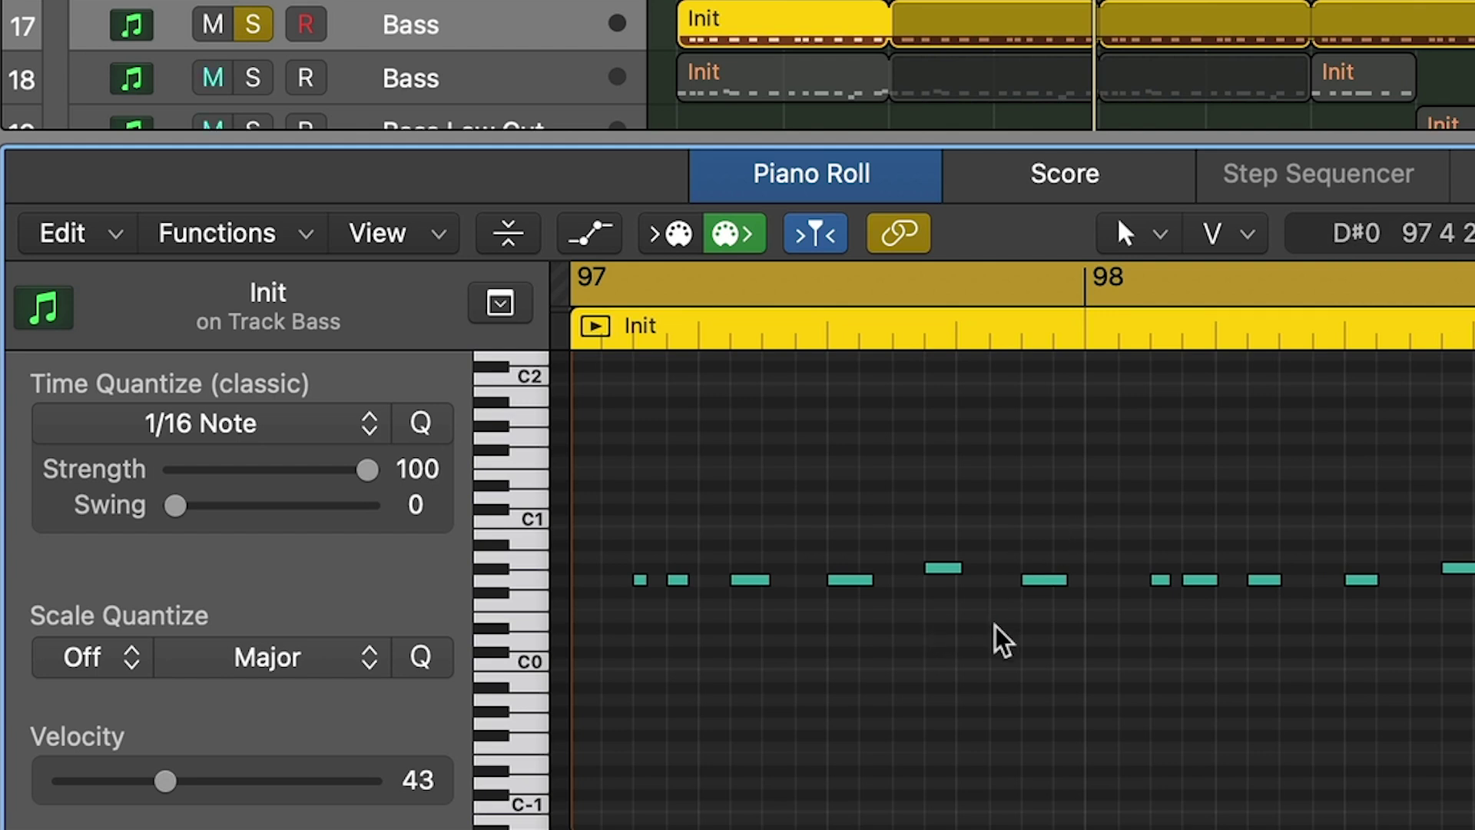
{"action": "key", "text": "space"}
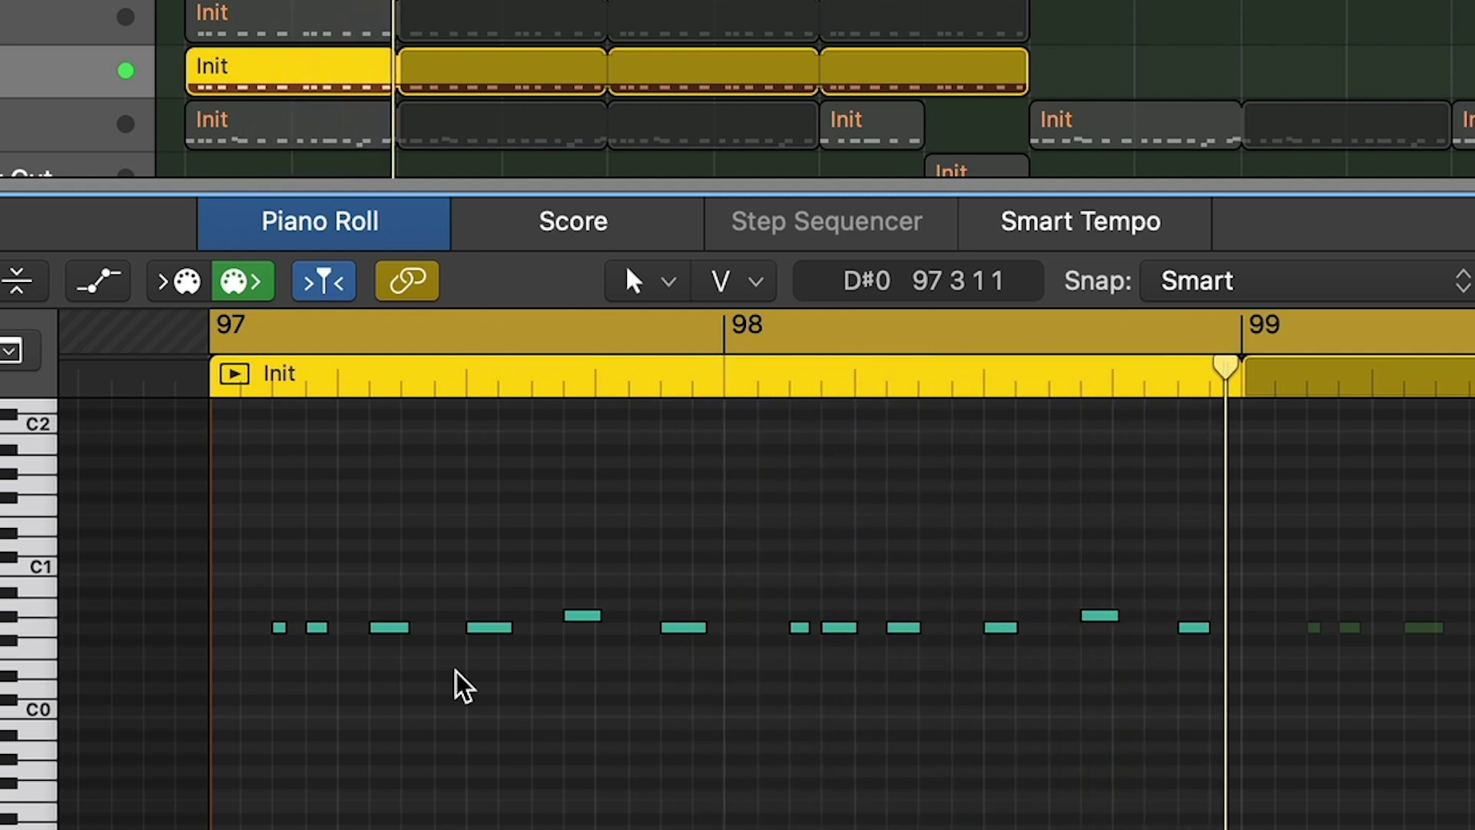
{"action": "left_click_drag", "start_coordinate": [280, 625], "coordinate": [303, 530]}
{"action": "left_click_drag", "start_coordinate": [482, 627], "coordinate": [566, 770]}
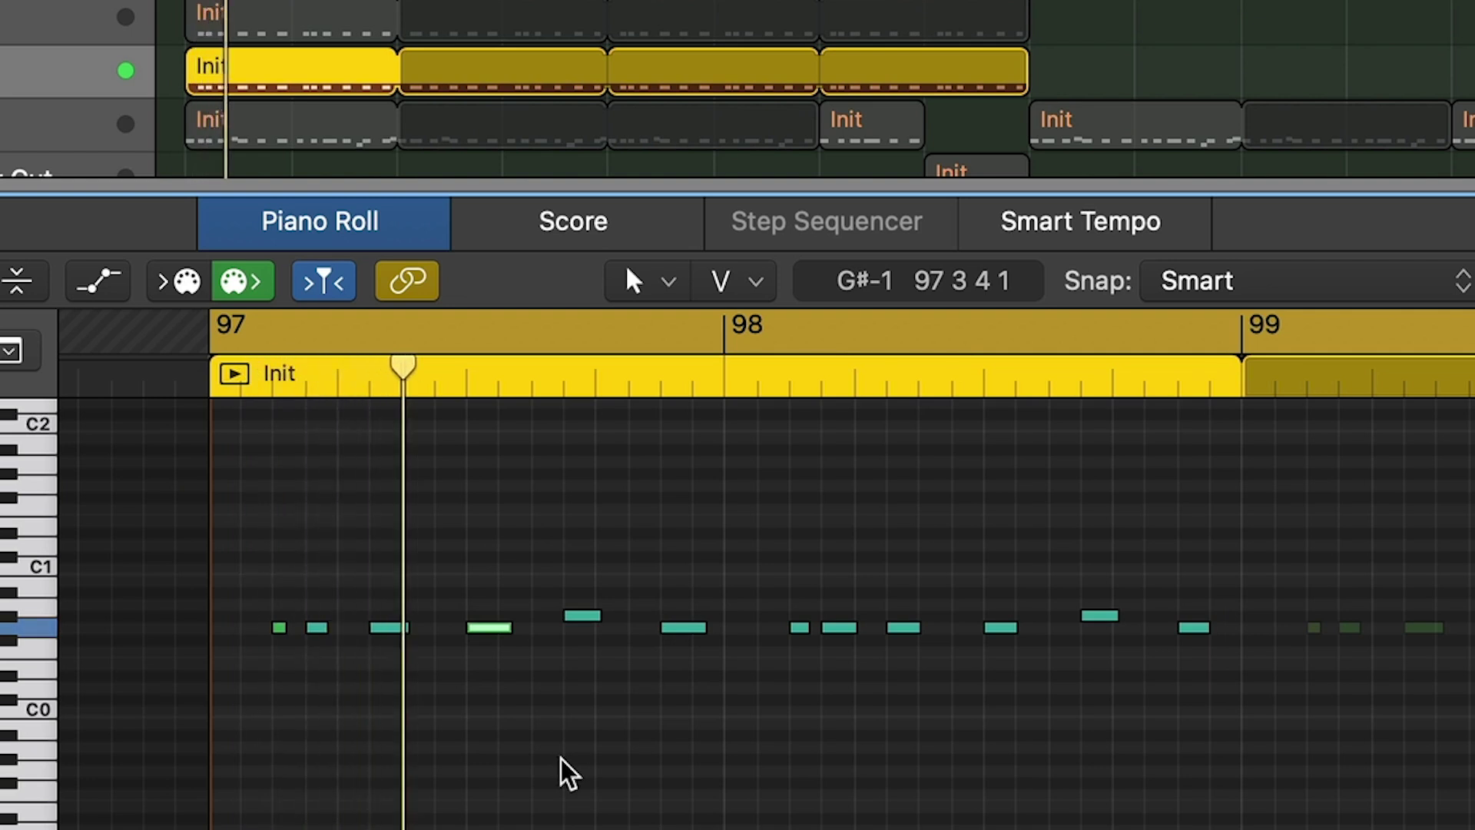
{"action": "left_click_drag", "start_coordinate": [583, 615], "coordinate": [582, 474]}
{"action": "left_click_drag", "start_coordinate": [488, 627], "coordinate": [490, 726]}
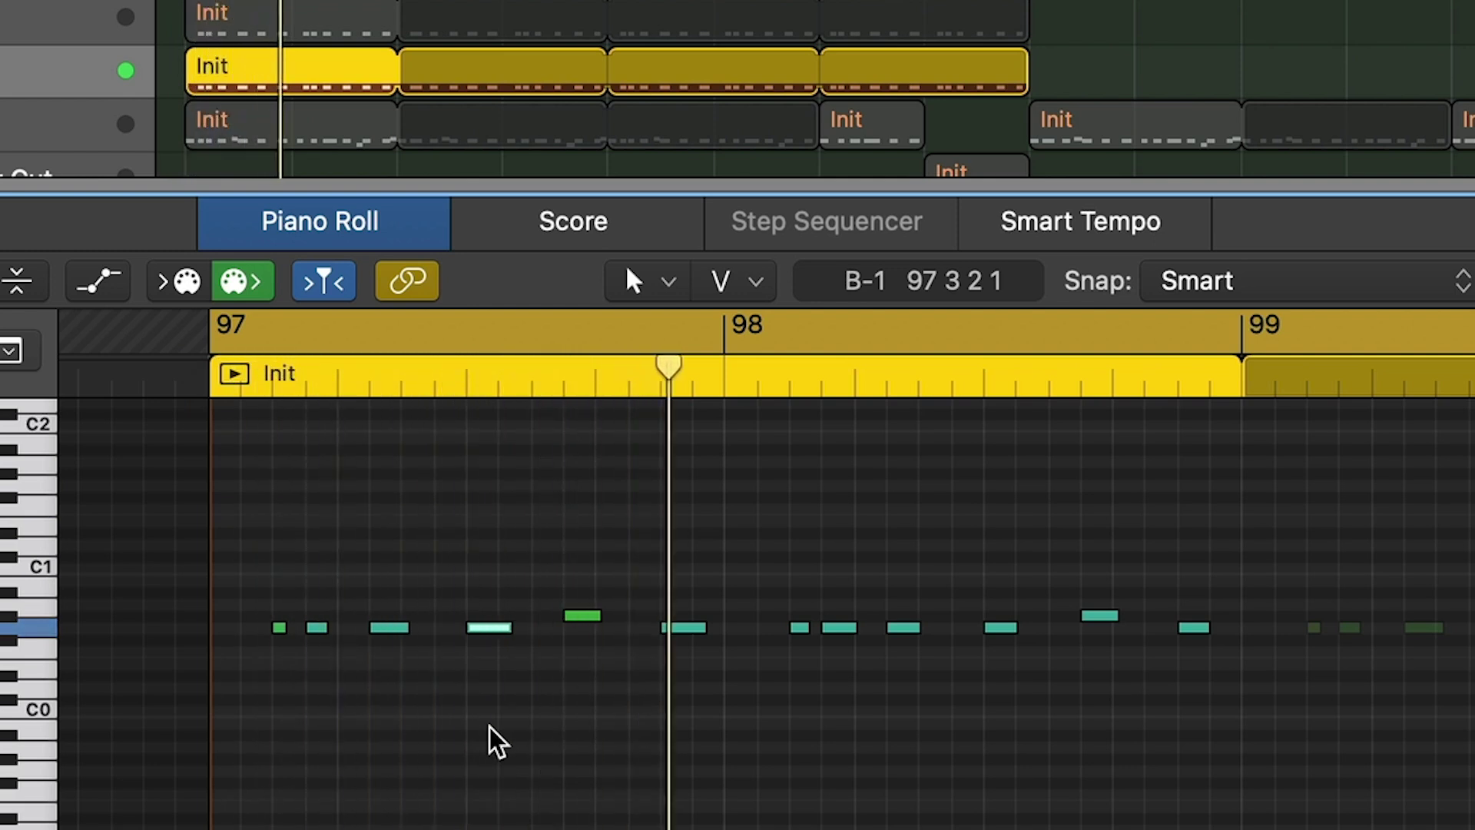
{"action": "left_click_drag", "start_coordinate": [798, 627], "coordinate": [856, 507]}
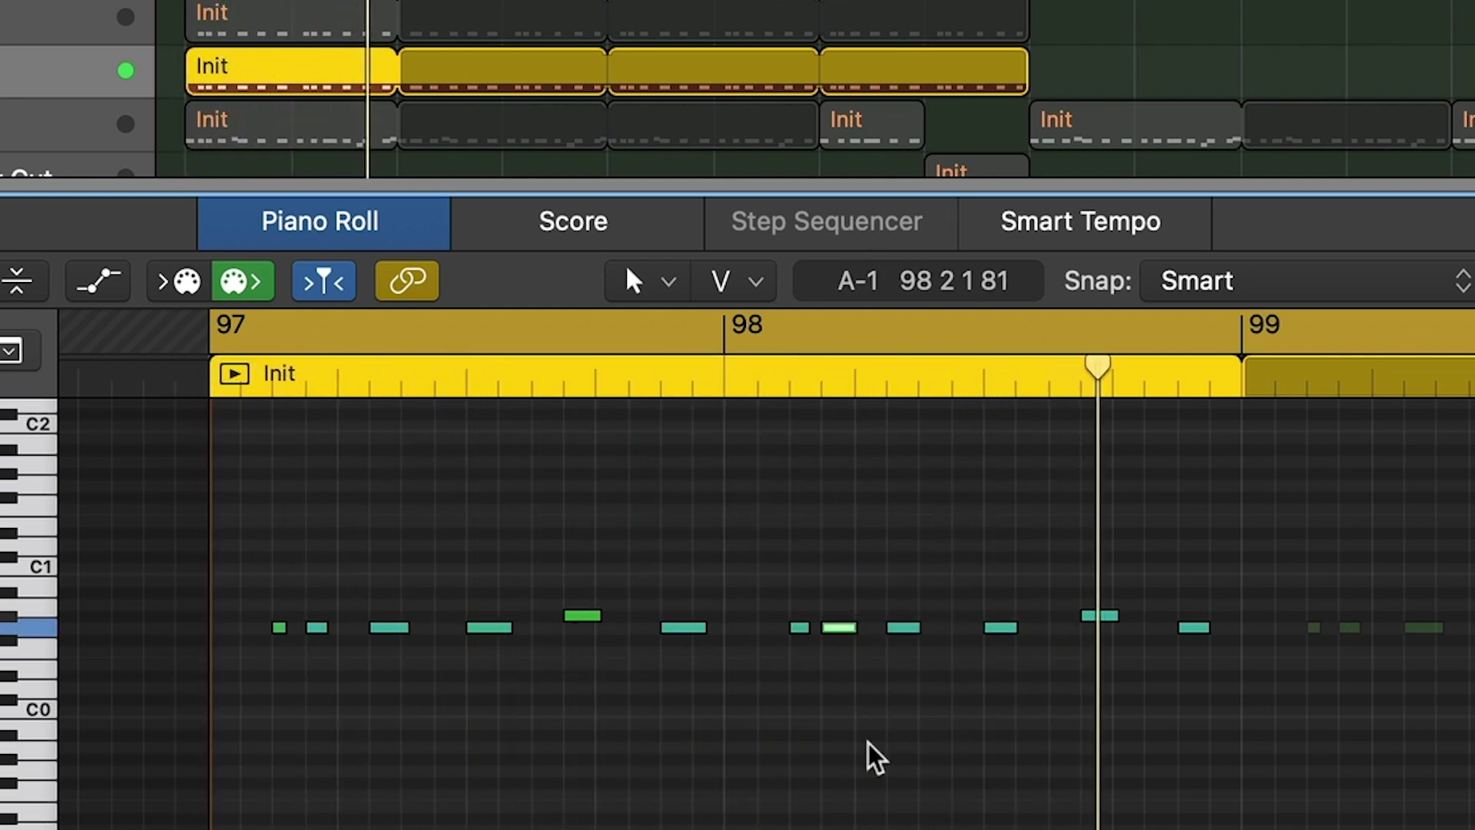
{"action": "left_click_drag", "start_coordinate": [1202, 628], "coordinate": [1196, 718]}
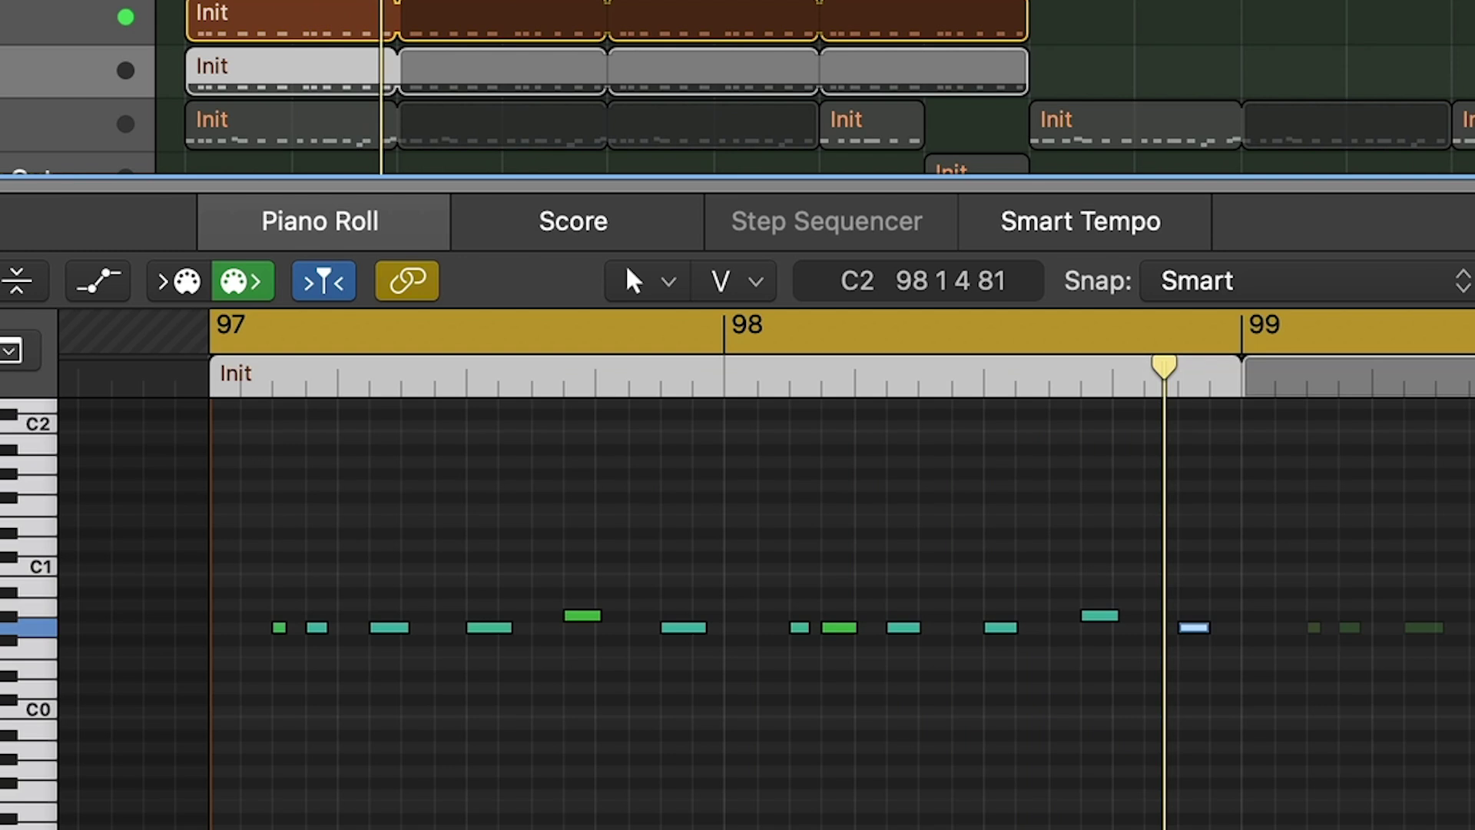
- Add a G0 note at the very start of bar 97, reduce its velocity and play the bass pattern
{"action": "key", "text": "space"}
{"action": "key", "text": "space"}
{"action": "left_click", "coordinate": [608, 572]}
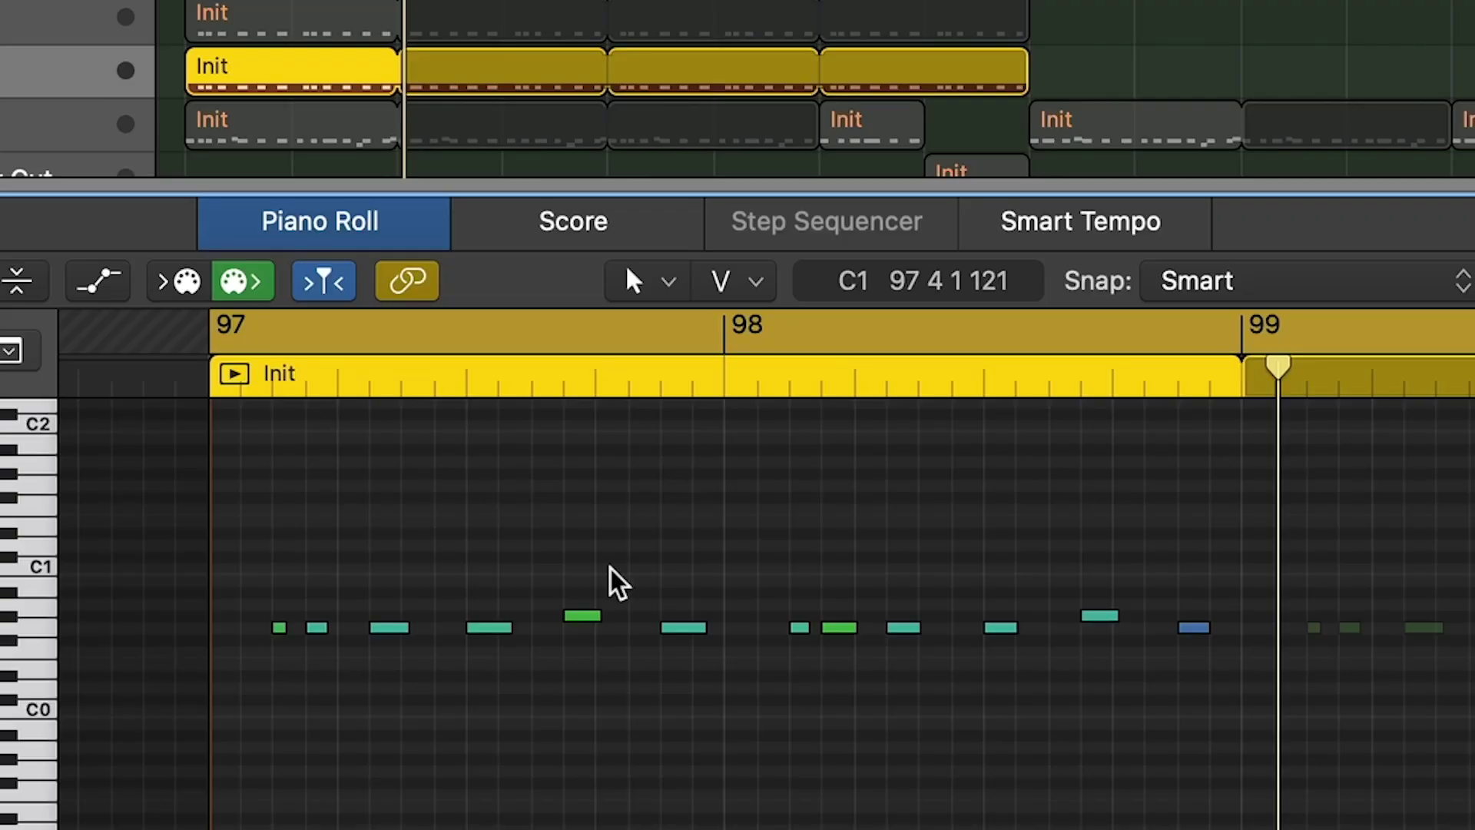
{"action": "mouse_move", "coordinate": [277, 629]}
{"action": "left_mouse_down"}
{"action": "mouse_move", "coordinate": [219, 630]}
{"action": "mouse_move", "coordinate": [263, 631]}
{"action": "left_mouse_up"}
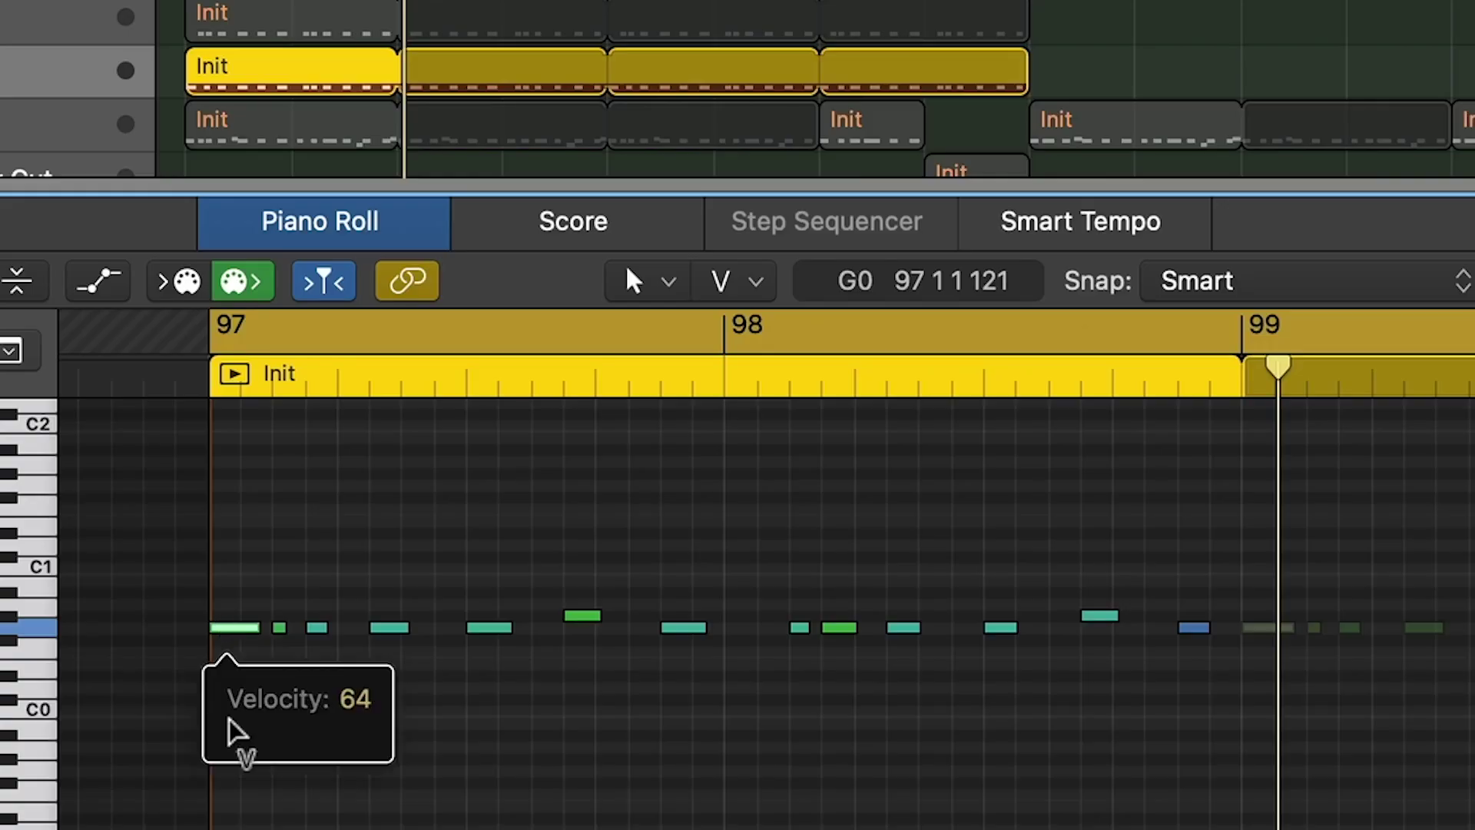
{"action": "left_click_drag", "start_coordinate": [229, 718], "coordinate": [247, 748]}
{"action": "key", "text": "shift+space"}
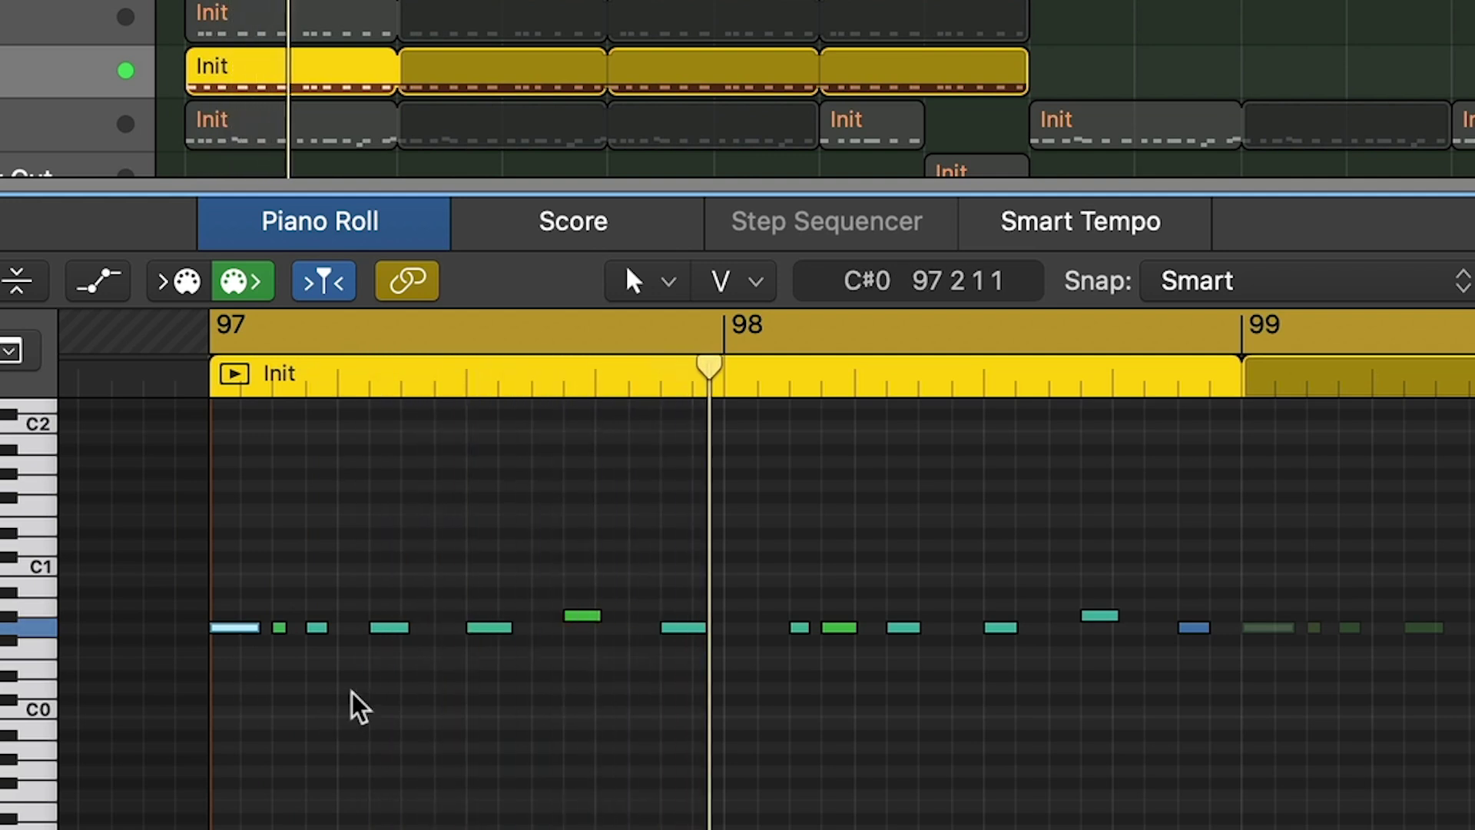
- Add a short, low-velocity G1 note just before the G#0 note in bar 97
{"action": "left_click_drag", "start_coordinate": [587, 614], "coordinate": [552, 812]}
{"action": "left_click_drag", "start_coordinate": [568, 486], "coordinate": [560, 488]}
{"action": "left_click", "coordinate": [573, 536]}
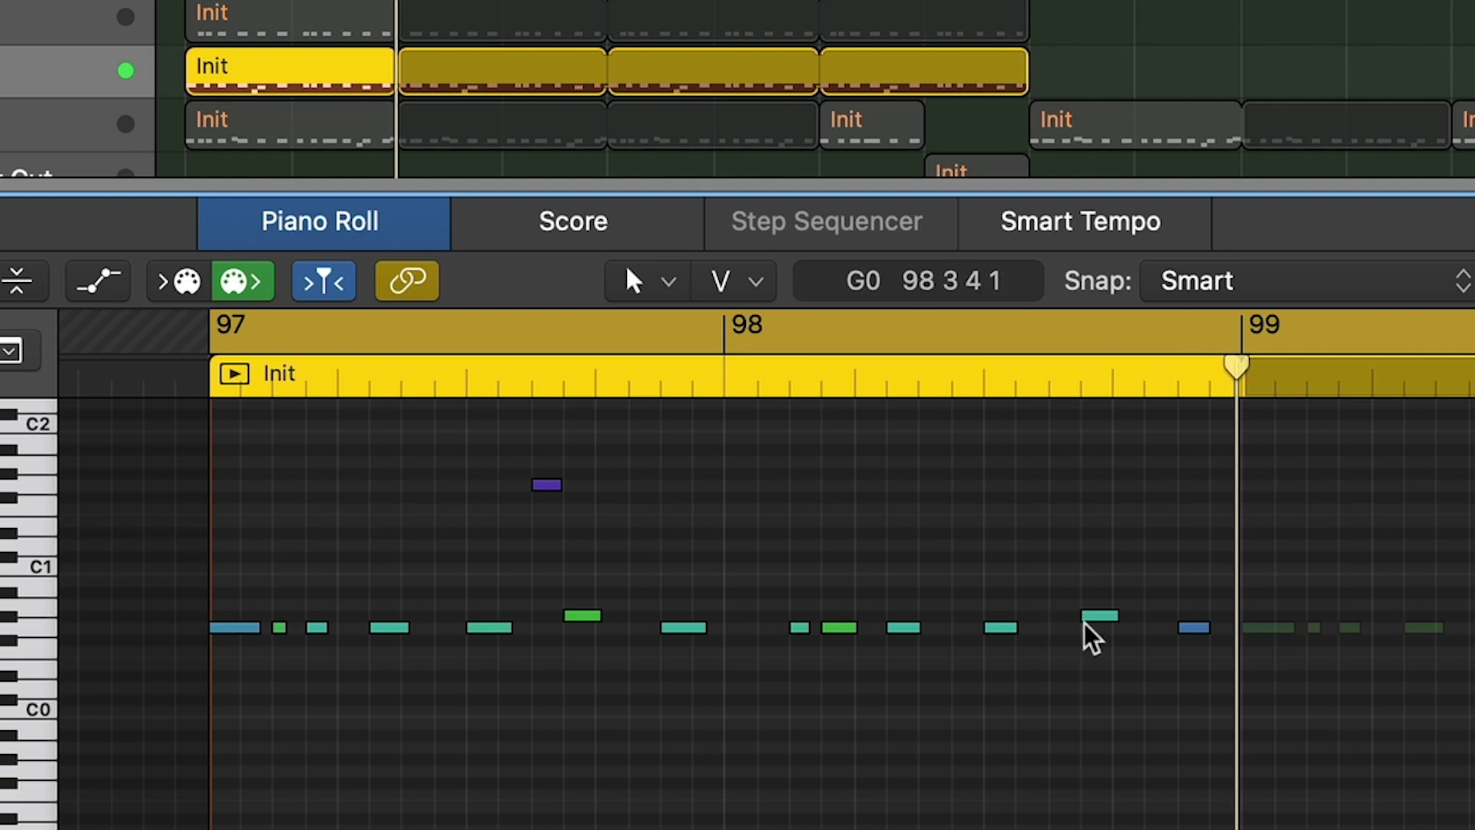
- Add a short, low-velocity note just before the G#0 note in bar 98, and lengthen that G#0 note with a higher velocity
{"action": "left_click_drag", "start_coordinate": [1100, 611], "coordinate": [1063, 791]}
{"action": "left_click_drag", "start_coordinate": [1067, 620], "coordinate": [1053, 710]}
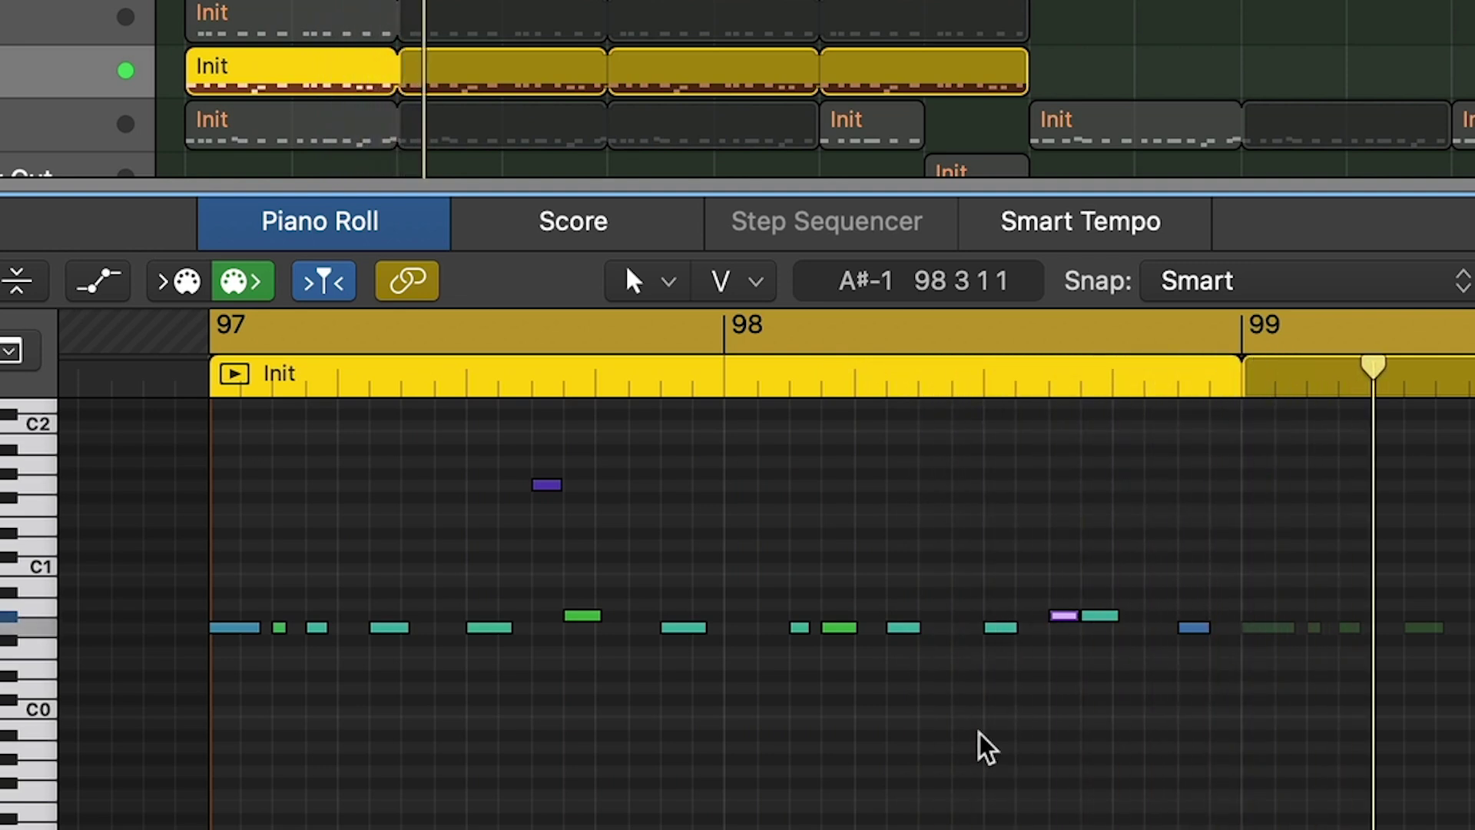
{"action": "left_click", "coordinate": [1284, 639]}
{"action": "left_click_drag", "start_coordinate": [1117, 607], "coordinate": [1149, 530]}
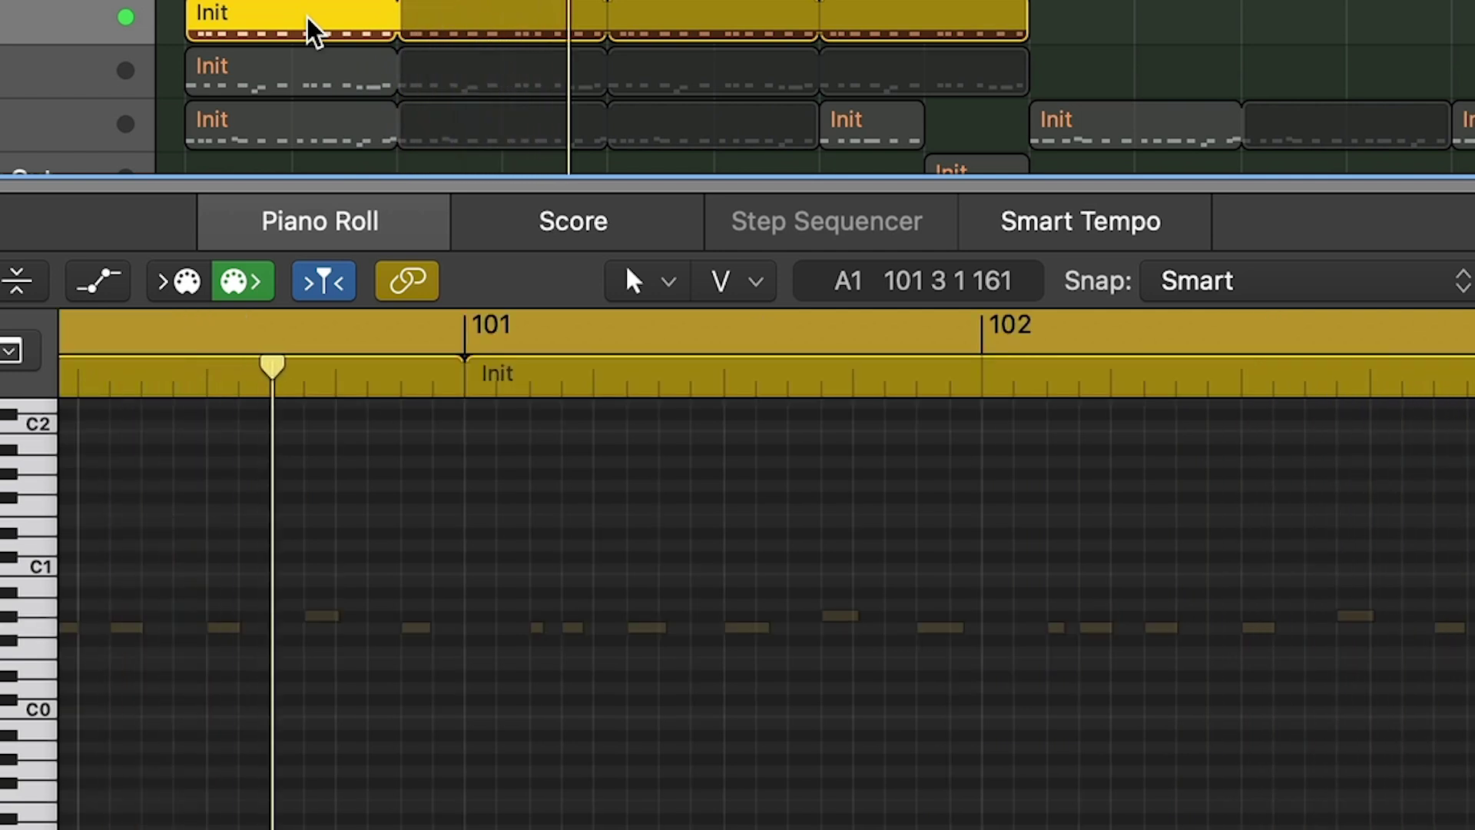
- Compare the bass regions on tracks 16 and 17, then open the version on track 18 and play it
{"action": "key", "text": "Down"}
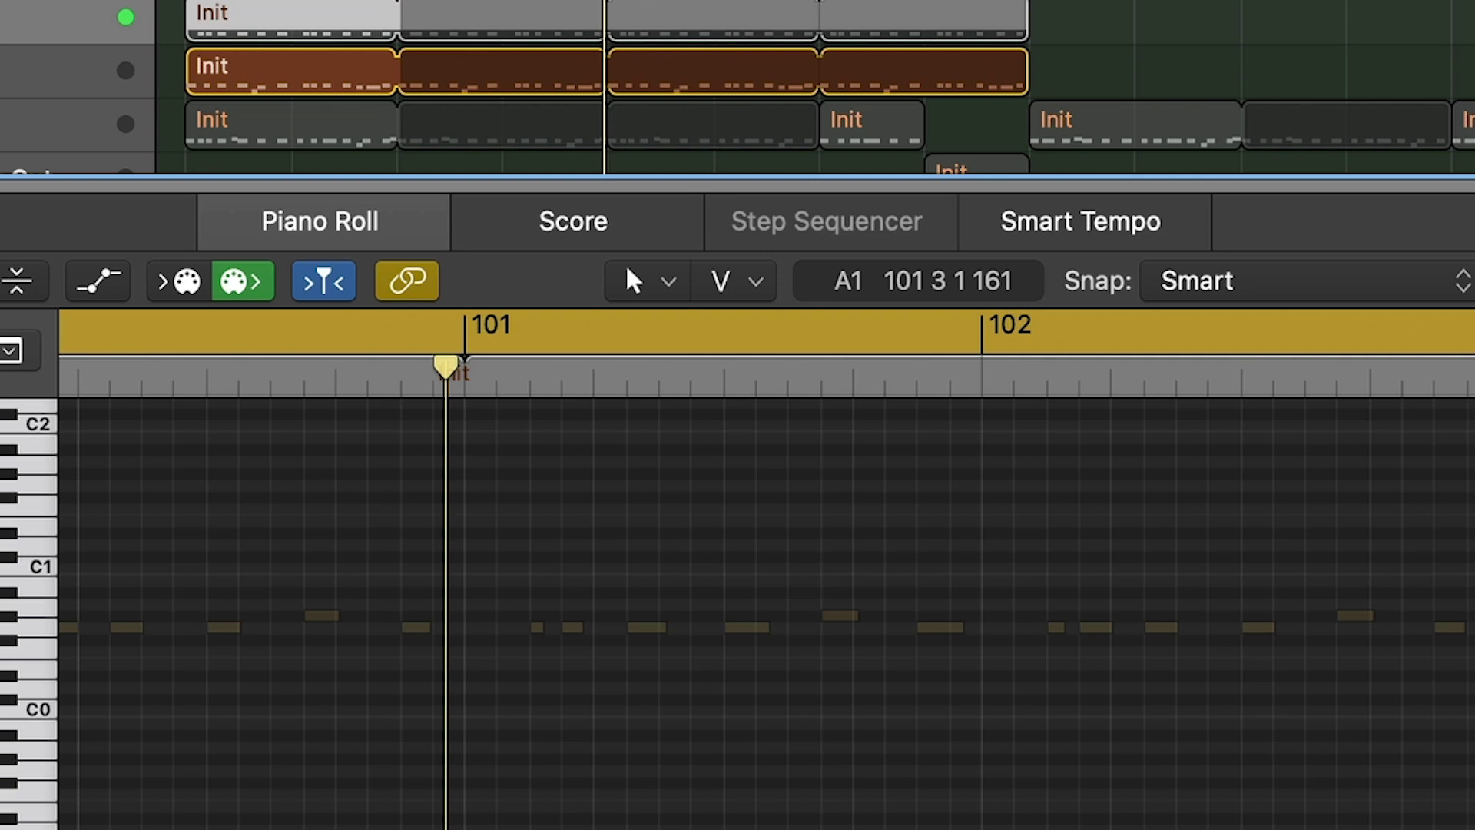
{"action": "left_click", "coordinate": [190, 59]}
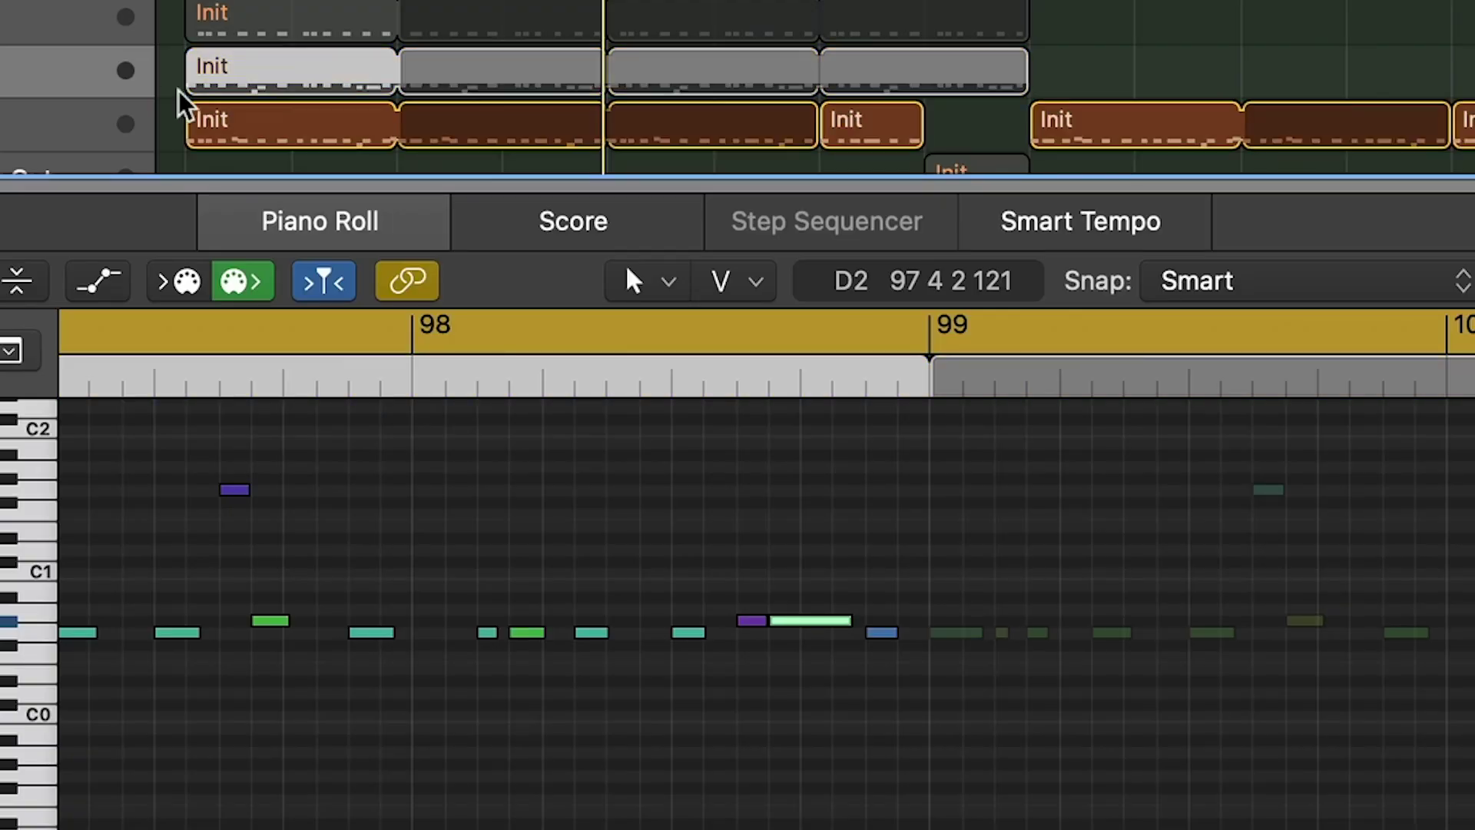
{"action": "left_click", "coordinate": [192, 115]}
{"action": "left_click", "coordinate": [505, 489]}
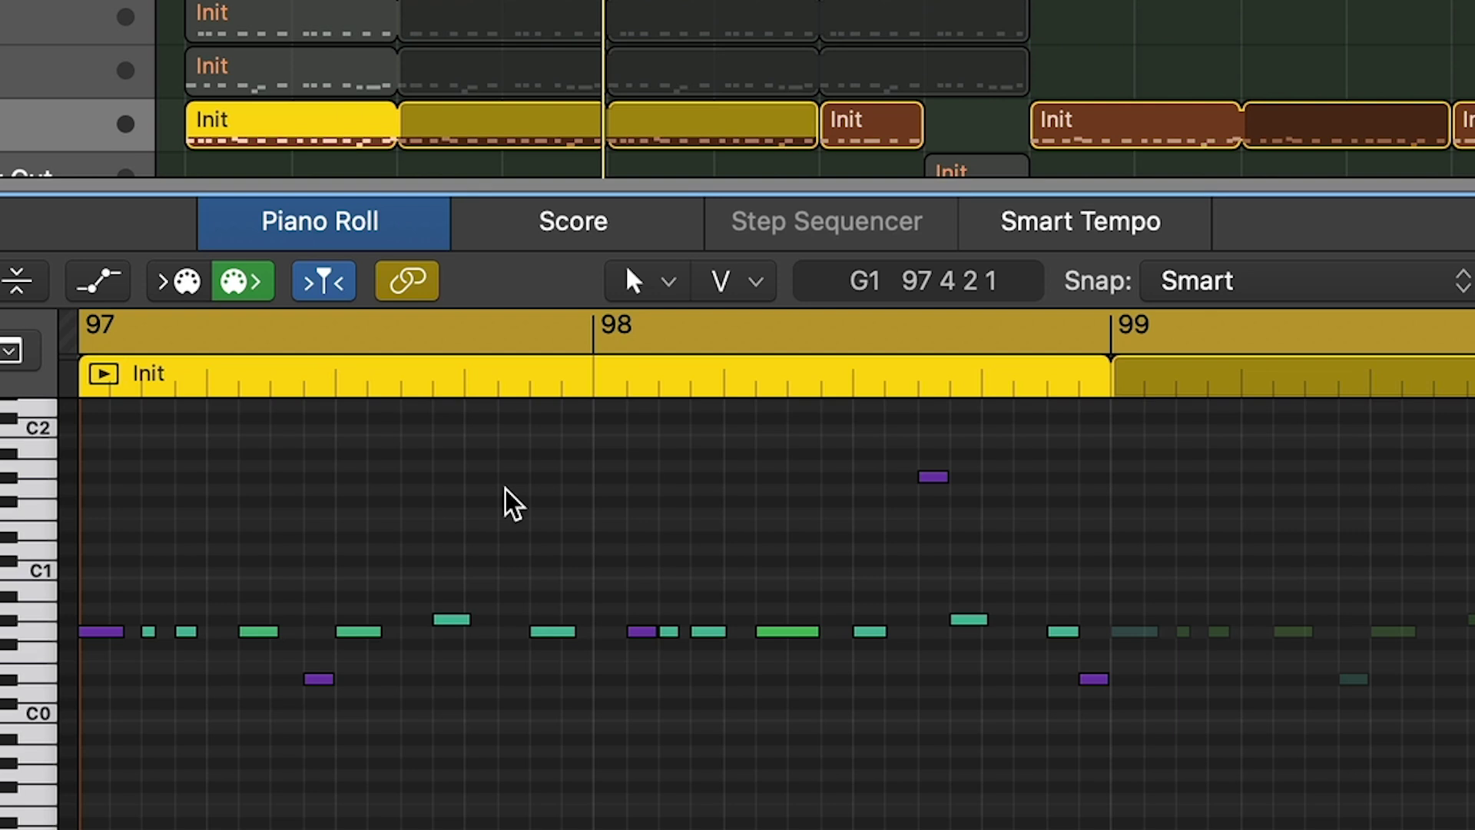
{"action": "key", "text": "space"}
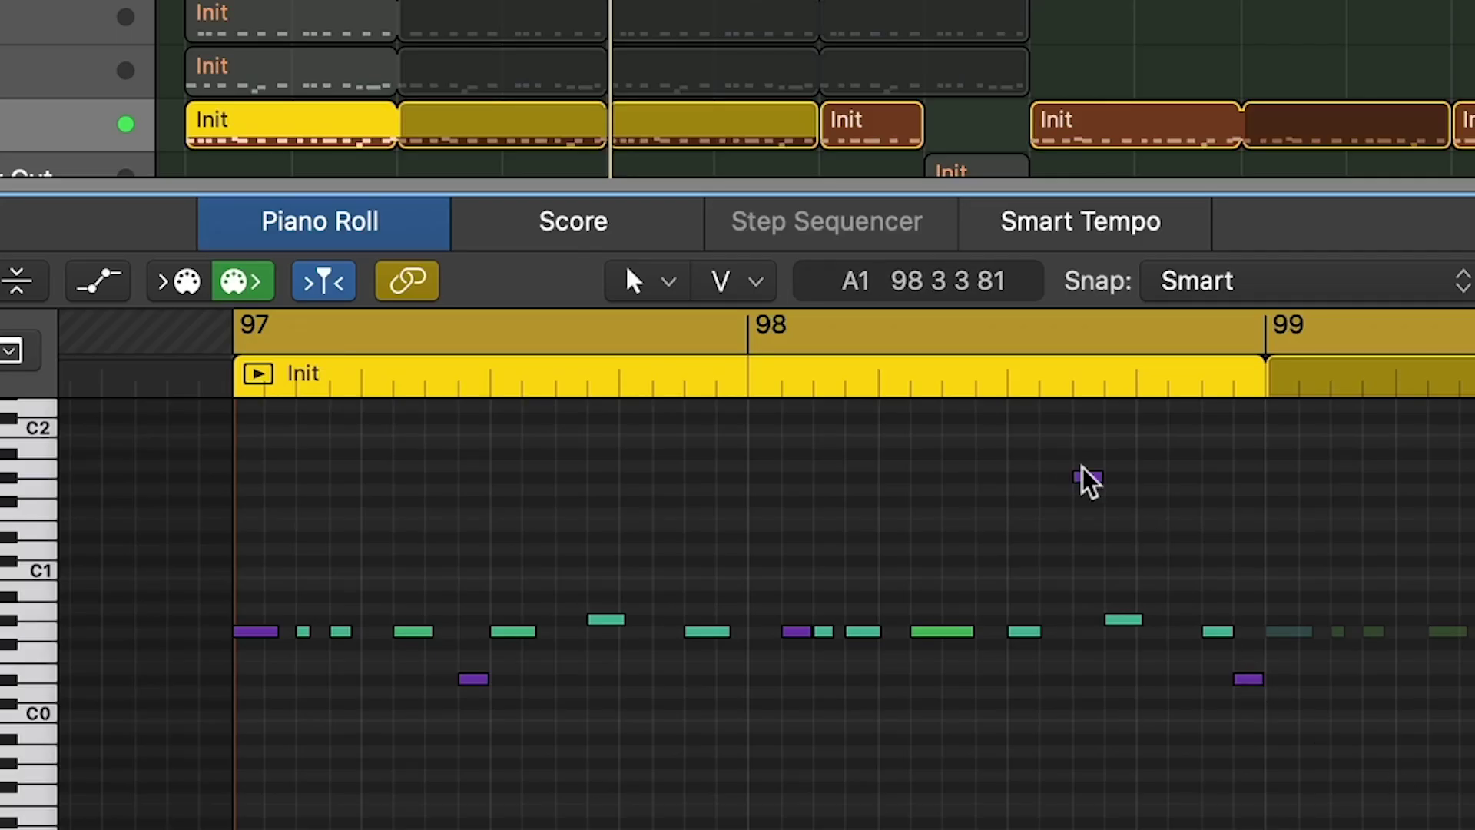
- Check the bass note timing in bar 97 by placing the playhead on successive sixteenth-note divisions around beat 2
{"action": "scroll", "coordinate": [1066, 527], "scroll_direction": "right", "scroll_amount": 1}
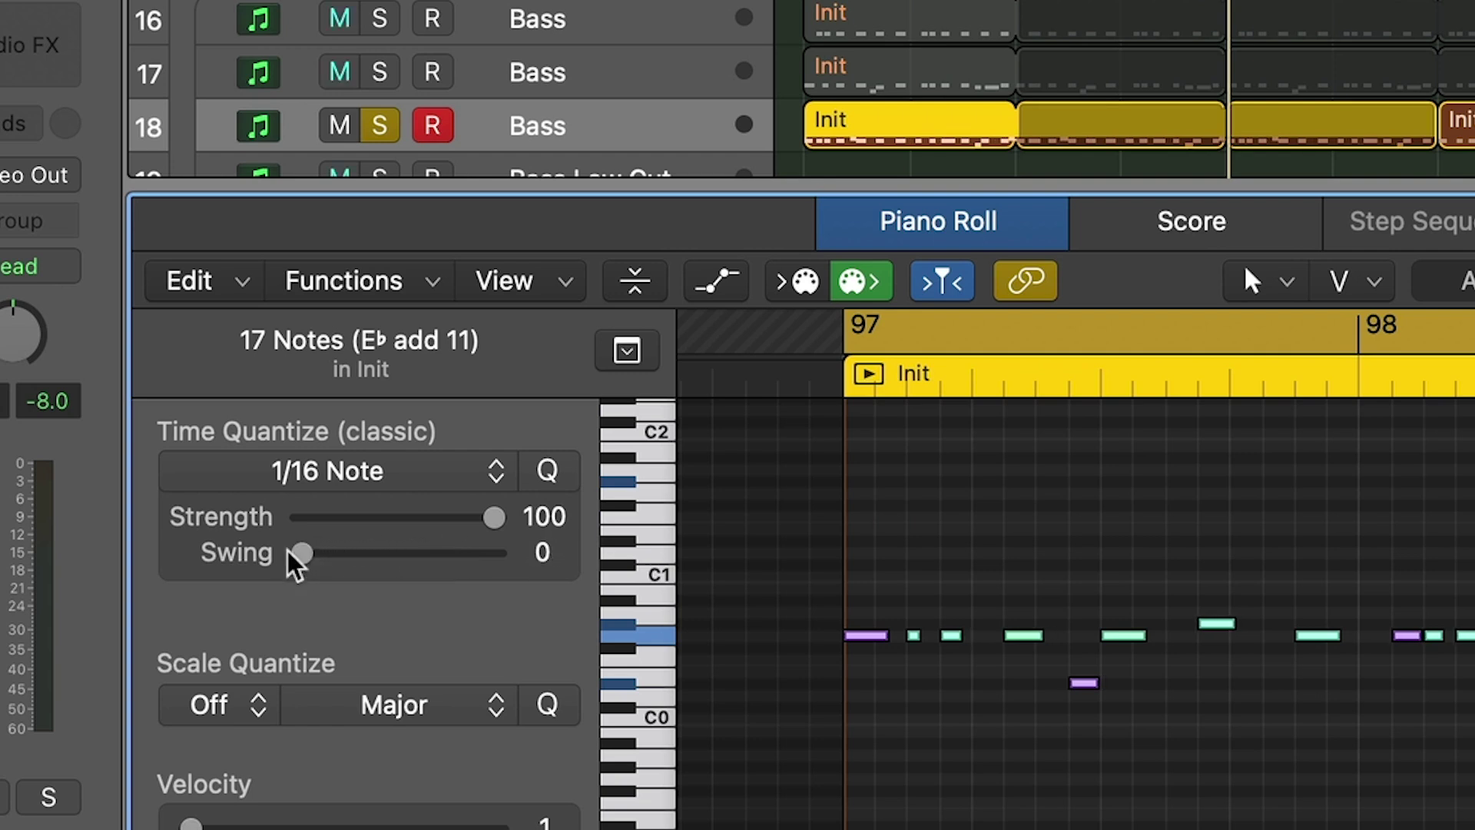
{"action": "left_click", "coordinate": [1050, 497]}
{"action": "left_click_drag", "start_coordinate": [799, 546], "coordinate": [1030, 634]}
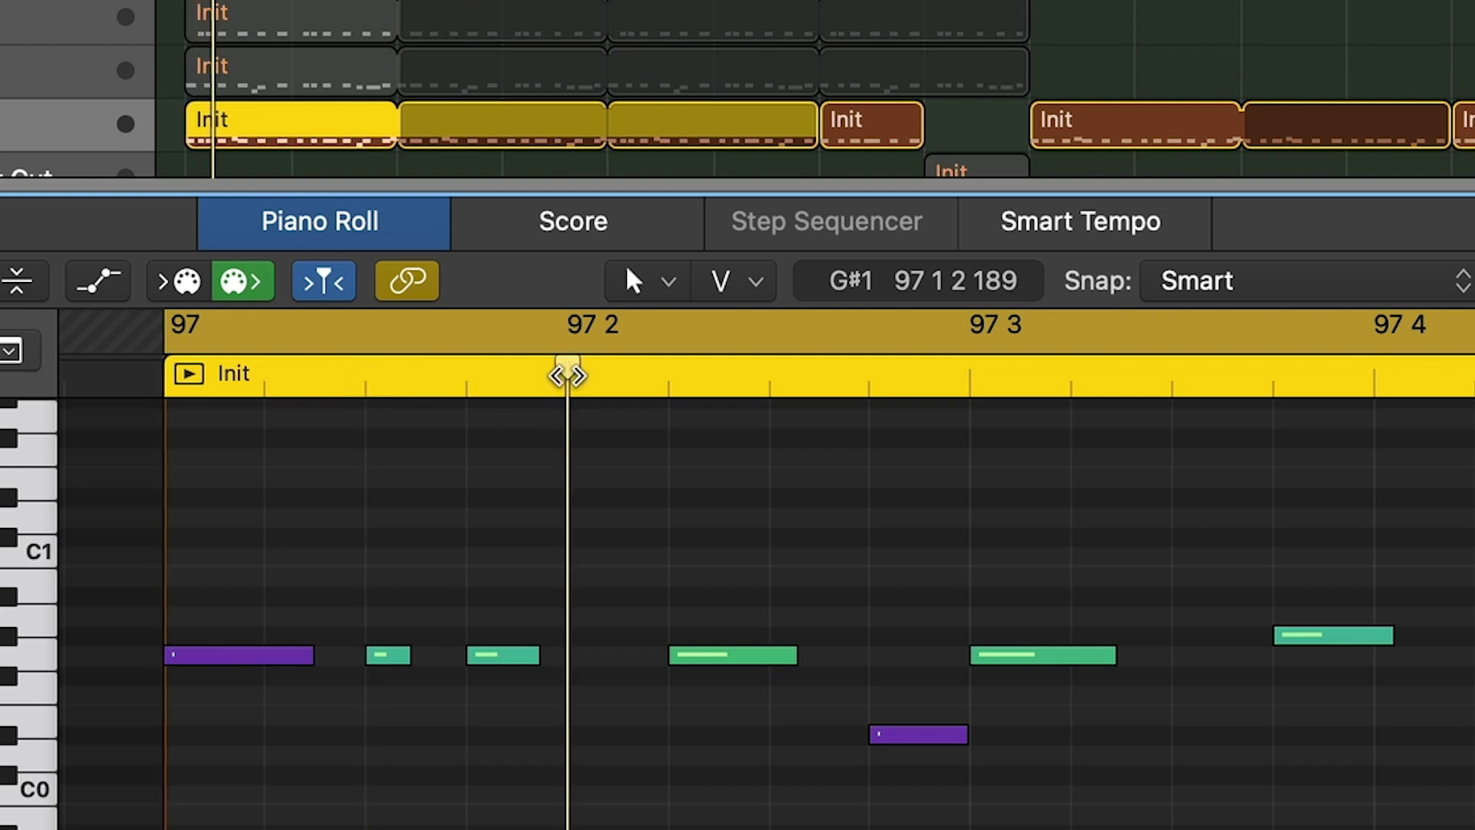
{"action": "key", "text": "space"}
{"action": "left_click", "coordinate": [663, 377]}
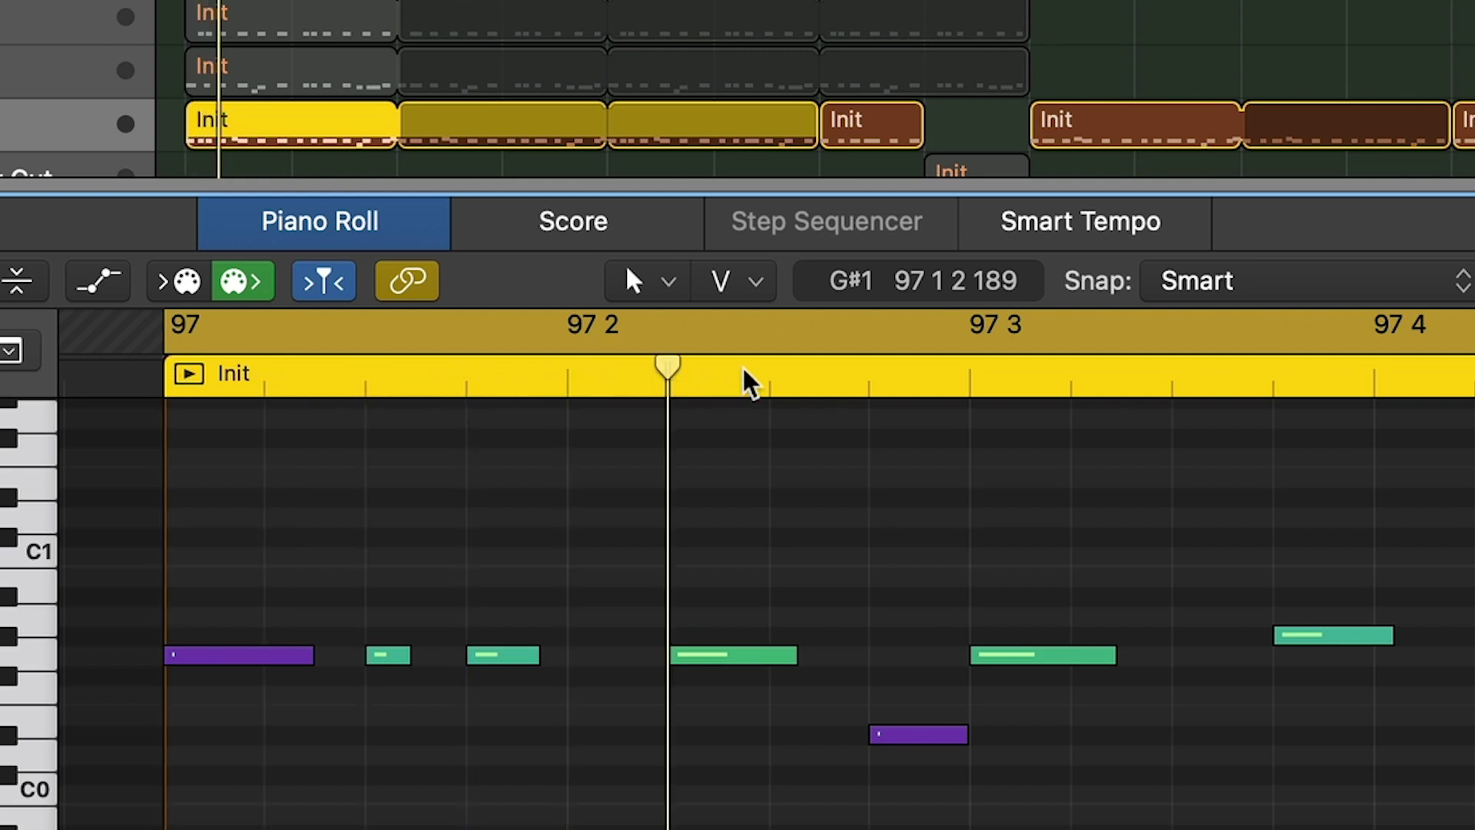
{"action": "left_click", "coordinate": [869, 377]}
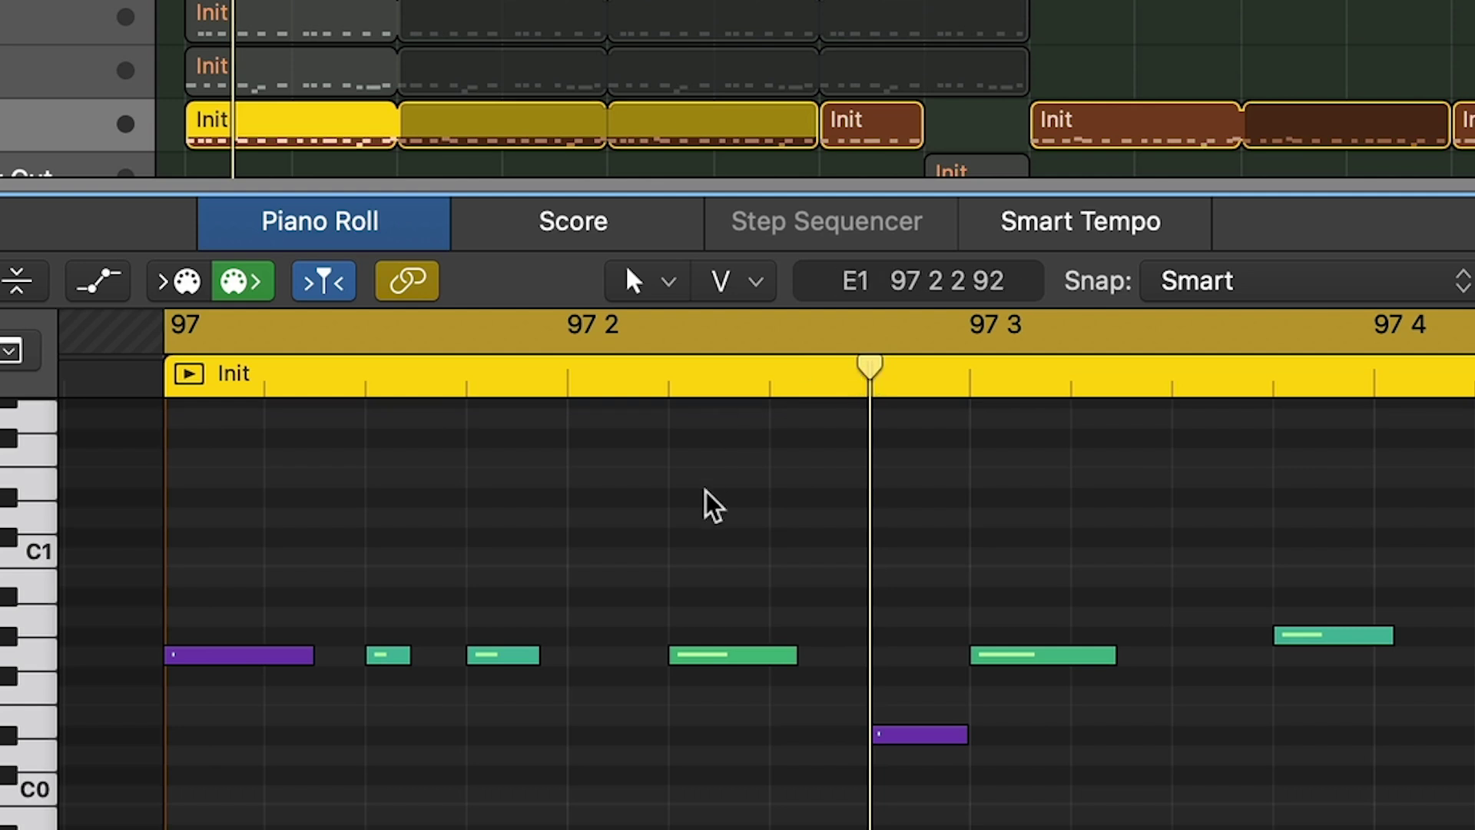
- Delay the G0 note just before beat 2 of bar 97 to 97 1 4 48 and the low ghost note before beat 3 to 97 2 4 93
{"action": "left_click_drag", "start_coordinate": [496, 651], "coordinate": [530, 654]}
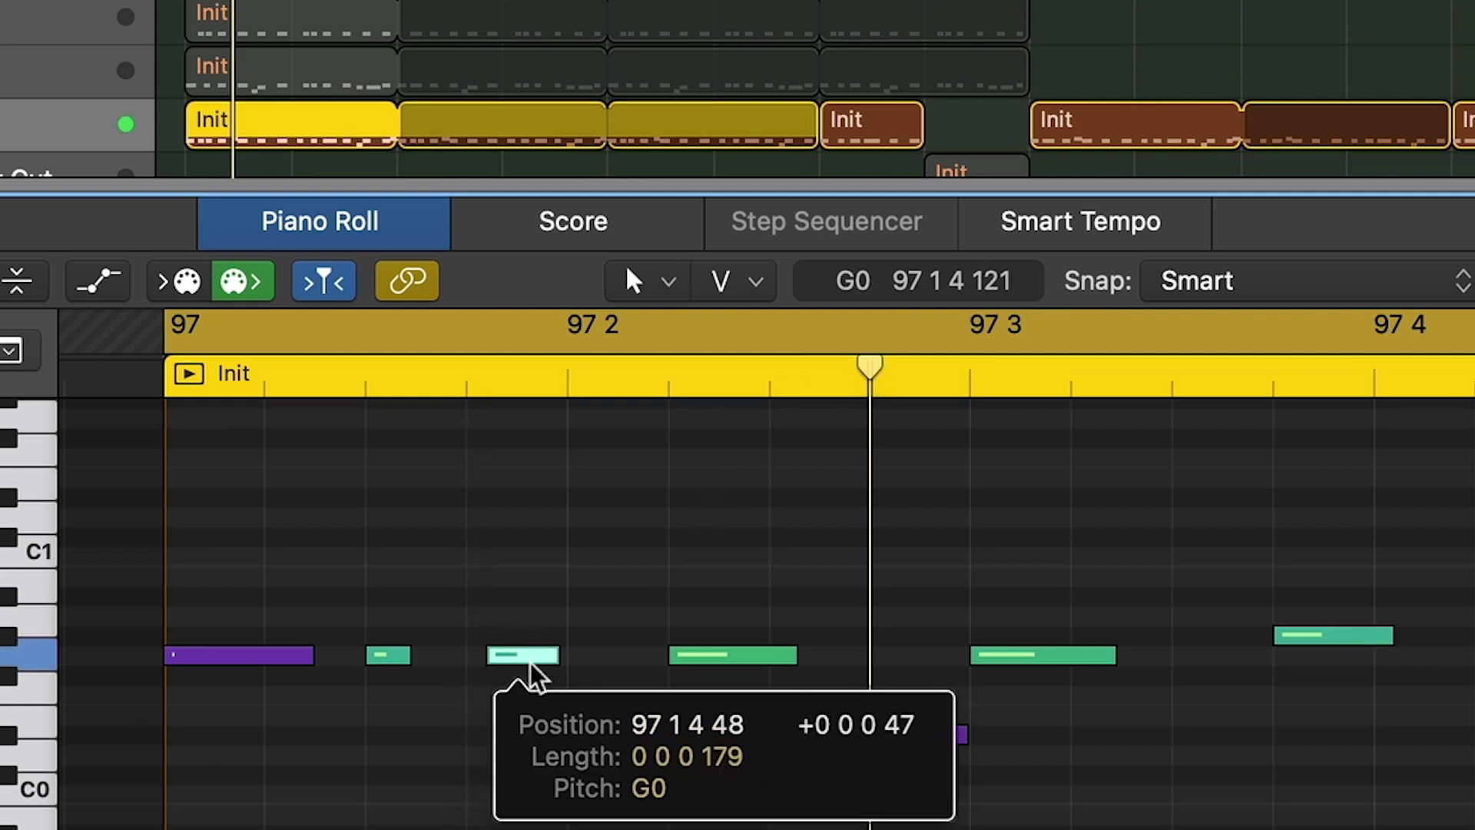
{"action": "left_click", "coordinate": [928, 731]}
{"action": "left_click_drag", "start_coordinate": [929, 728], "coordinate": [965, 729]}
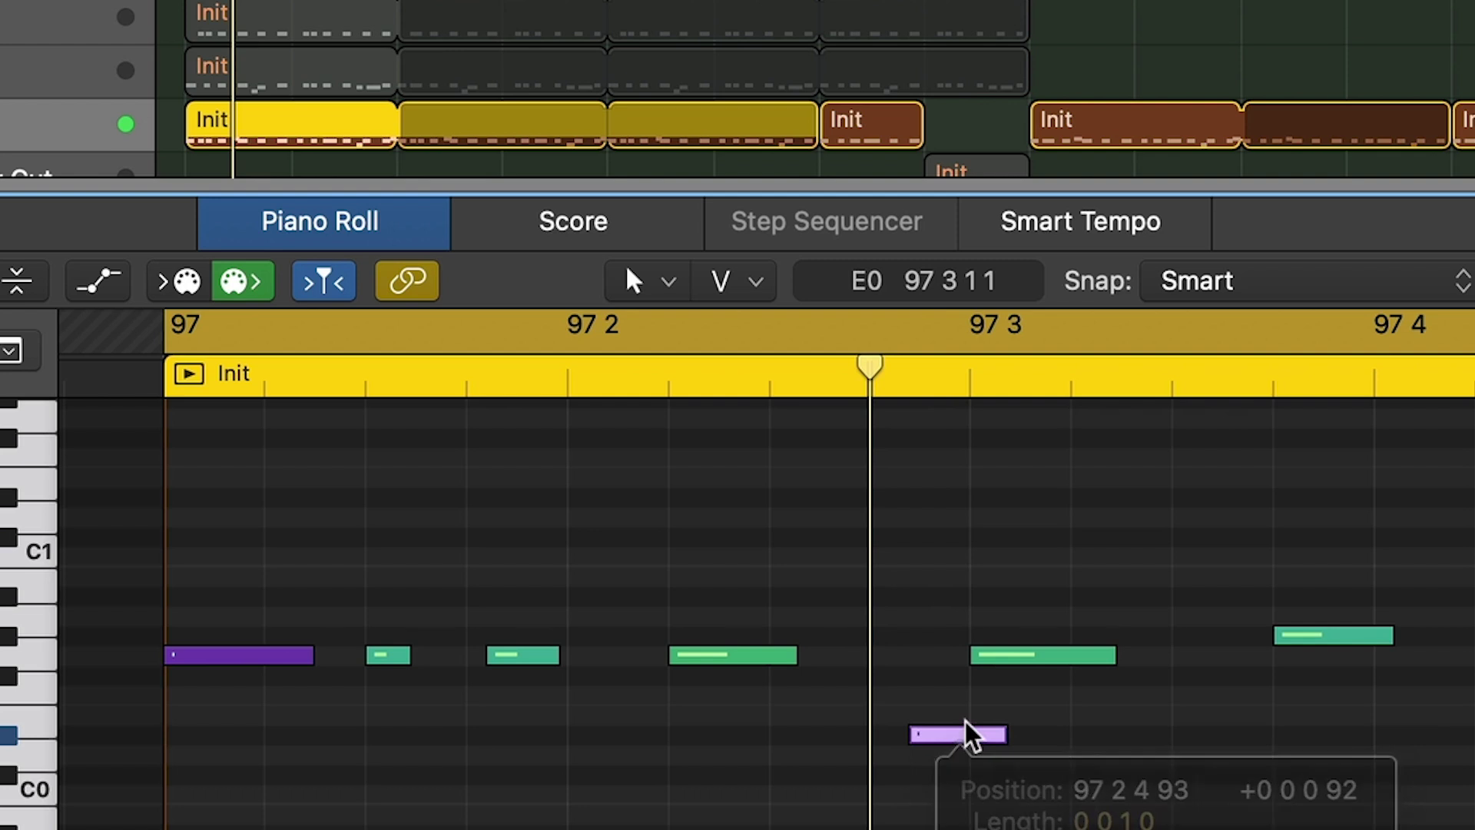
- Shift the G#0 note just before beat 4 of bar 97 slightly later, off the grid
{"action": "scroll", "coordinate": [999, 692], "scroll_direction": "right", "scroll_amount": 3}
{"action": "left_click", "coordinate": [1141, 632]}
{"action": "left_click_drag", "start_coordinate": [1141, 632], "coordinate": [1168, 630]}
- Delay the G0 note just before beat 2 of bar 98 off the grid, easing it back slightly while keeping it late
{"action": "scroll", "coordinate": [1135, 634], "scroll_direction": "right", "scroll_amount": 10}
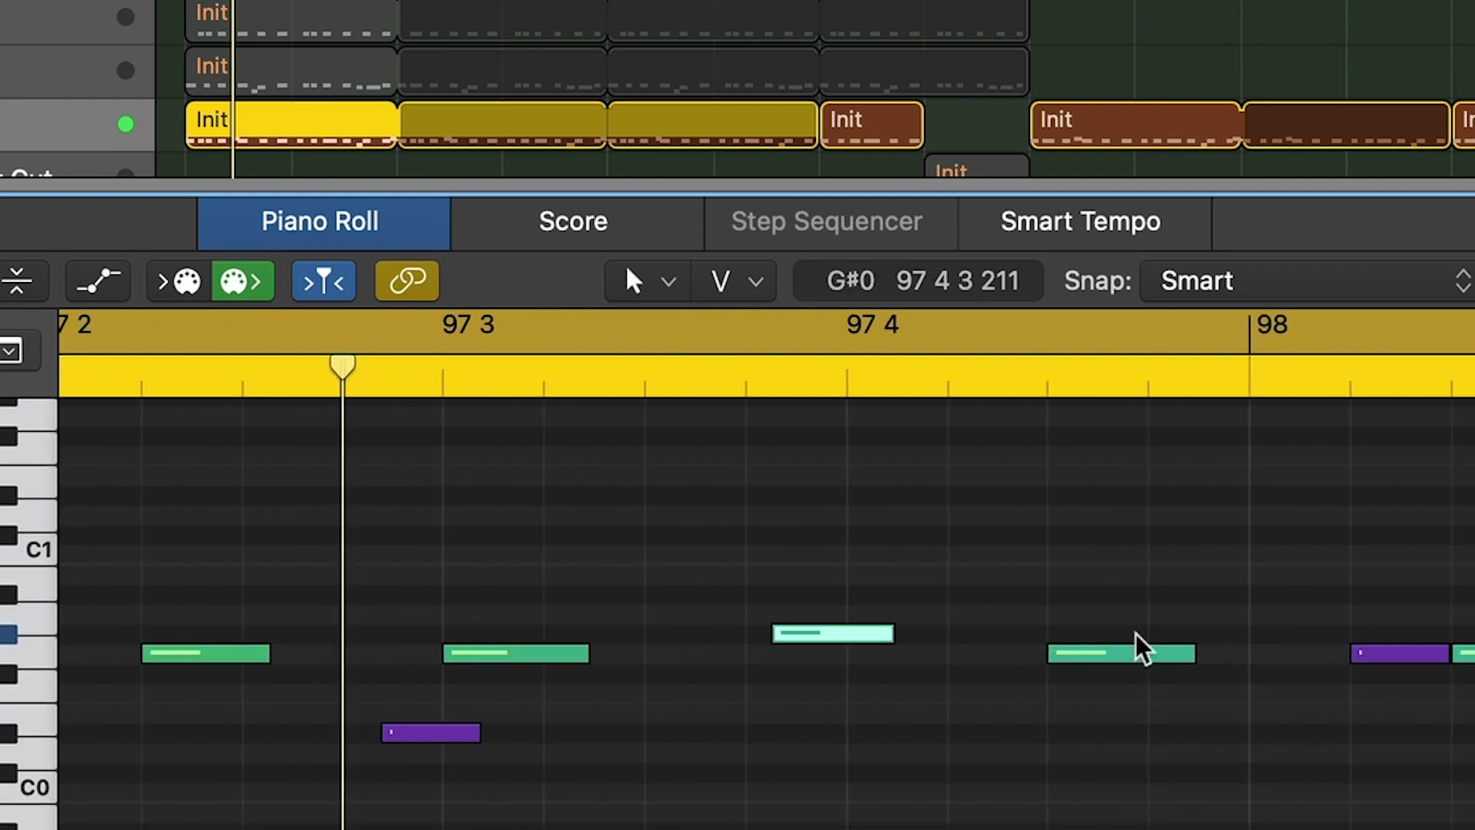
{"action": "scroll", "coordinate": [1109, 639], "scroll_direction": "right", "scroll_amount": 6}
{"action": "left_click_drag", "start_coordinate": [1012, 652], "coordinate": [1053, 651]}
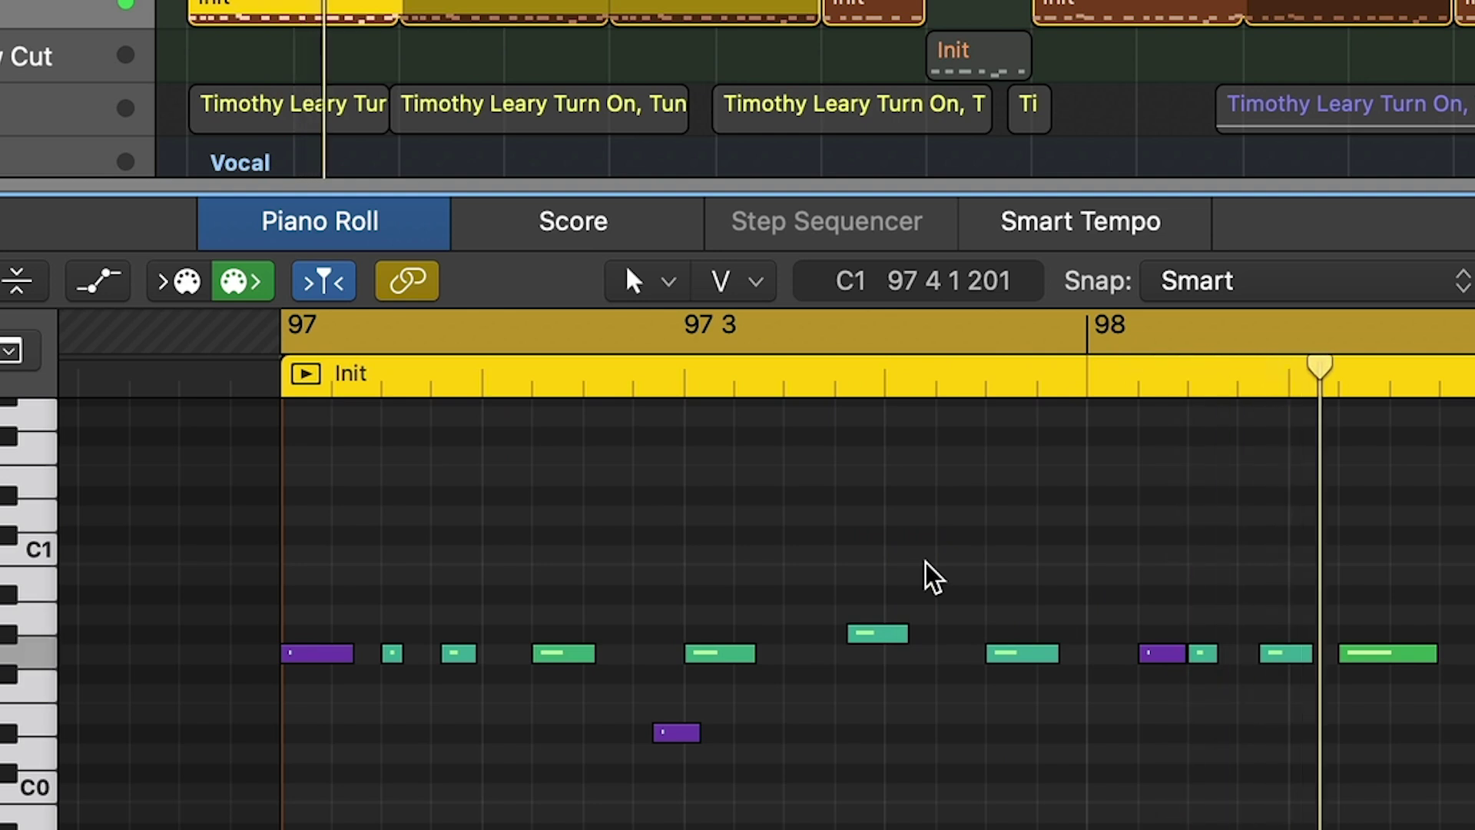
{"action": "left_click_drag", "start_coordinate": [1293, 659], "coordinate": [1275, 656]}
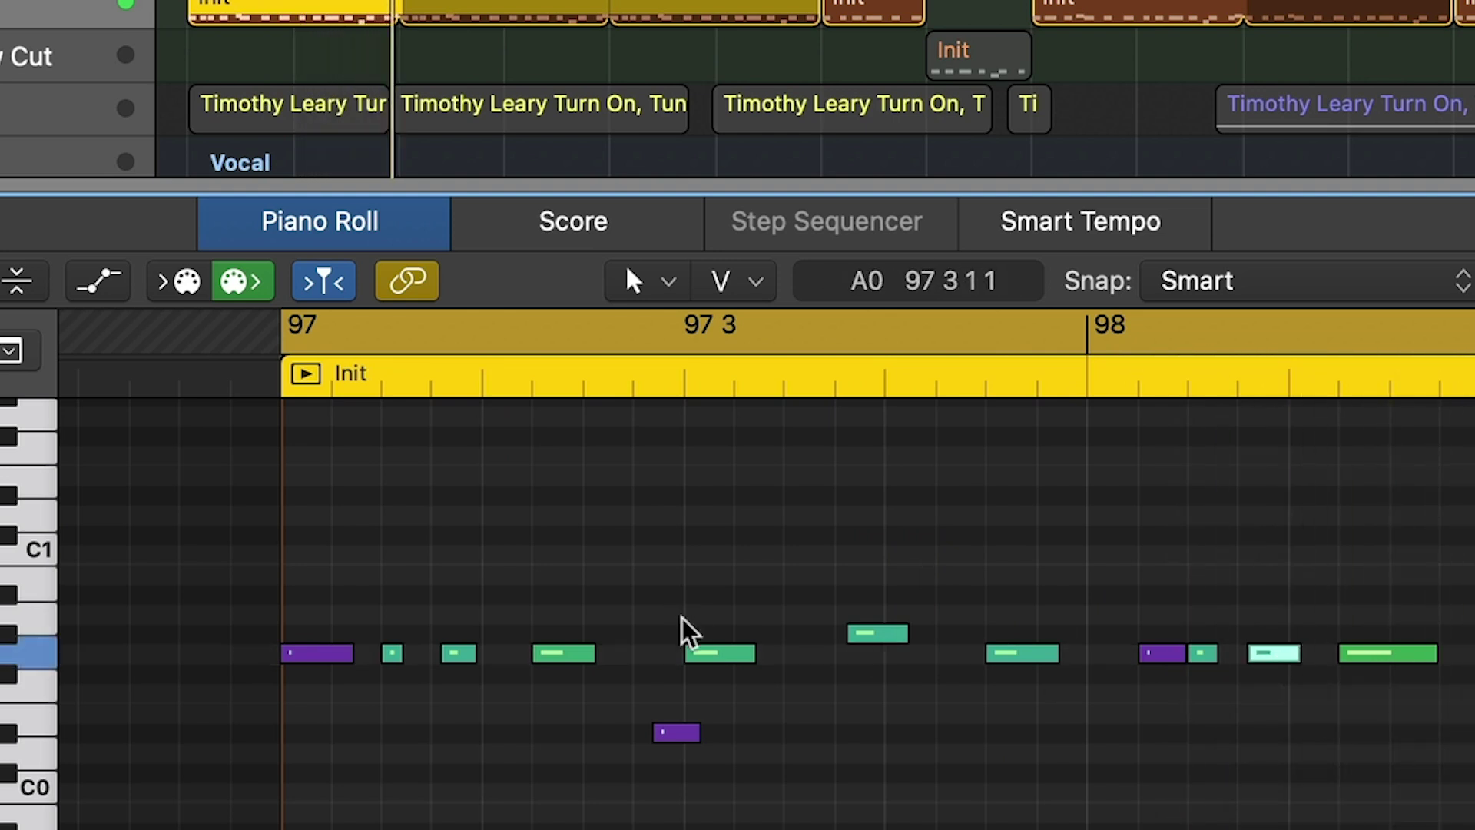
- Lengthen the G0 note on beat 3 of bar 97, and nudge it and the bar's last G0 note slightly later
{"action": "mouse_move", "coordinate": [749, 653]}
{"action": "left_mouse_down"}
{"action": "mouse_move", "coordinate": [795, 652]}
{"action": "mouse_move", "coordinate": [728, 650]}
{"action": "left_mouse_up"}
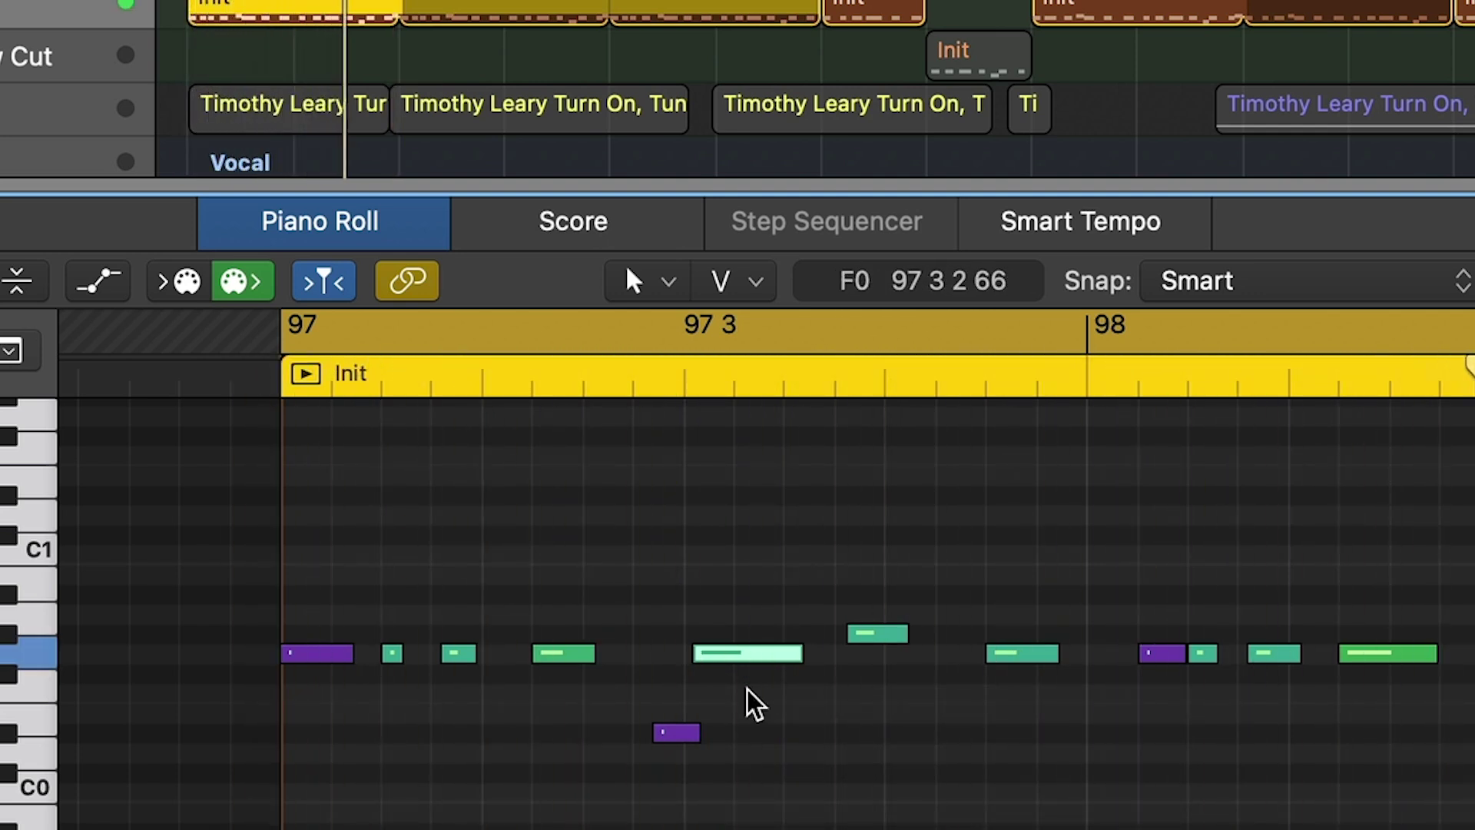
{"action": "left_click_drag", "start_coordinate": [1020, 657], "coordinate": [1029, 658]}
{"action": "key", "text": "space"}
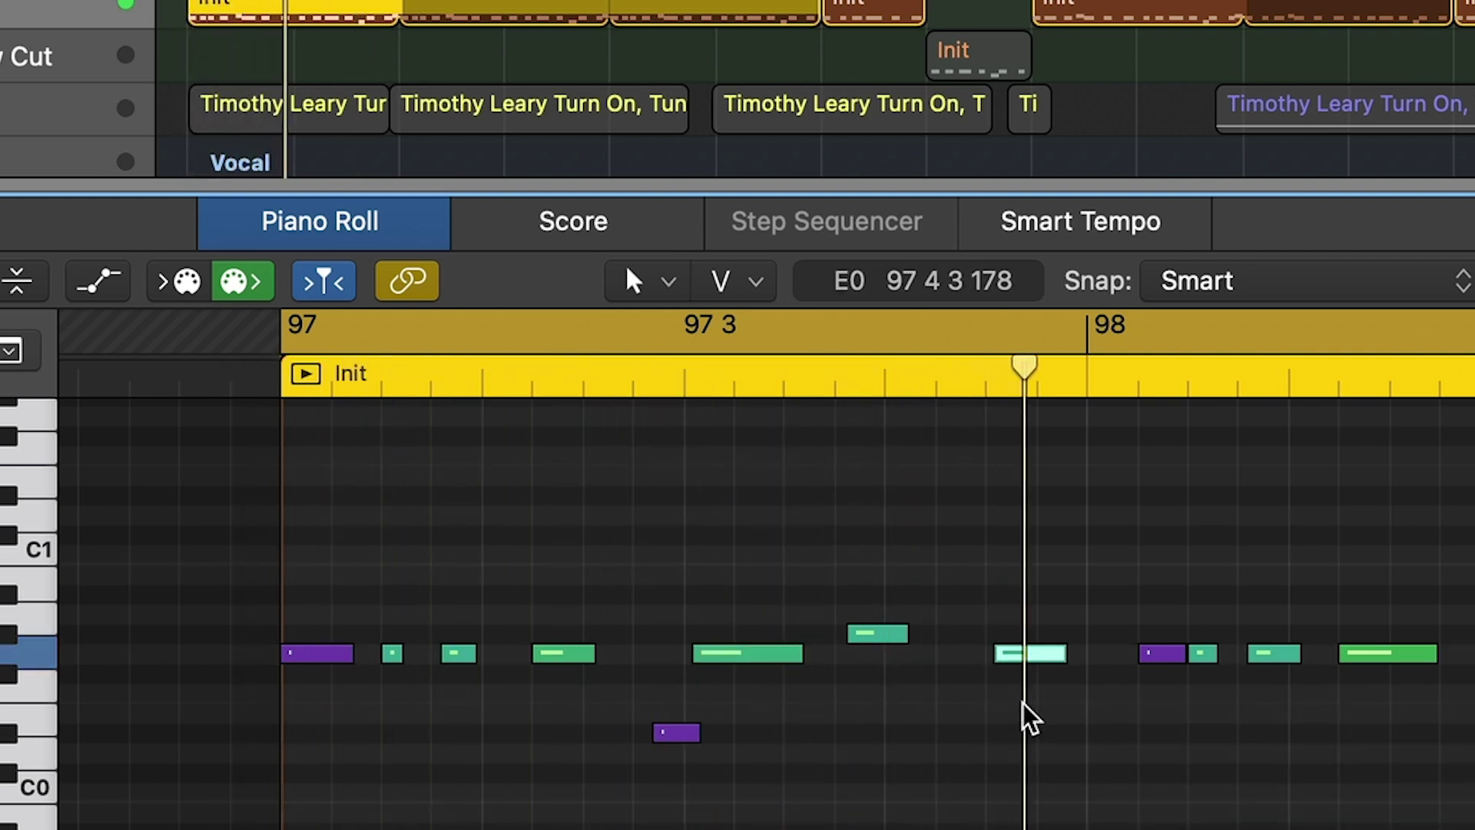
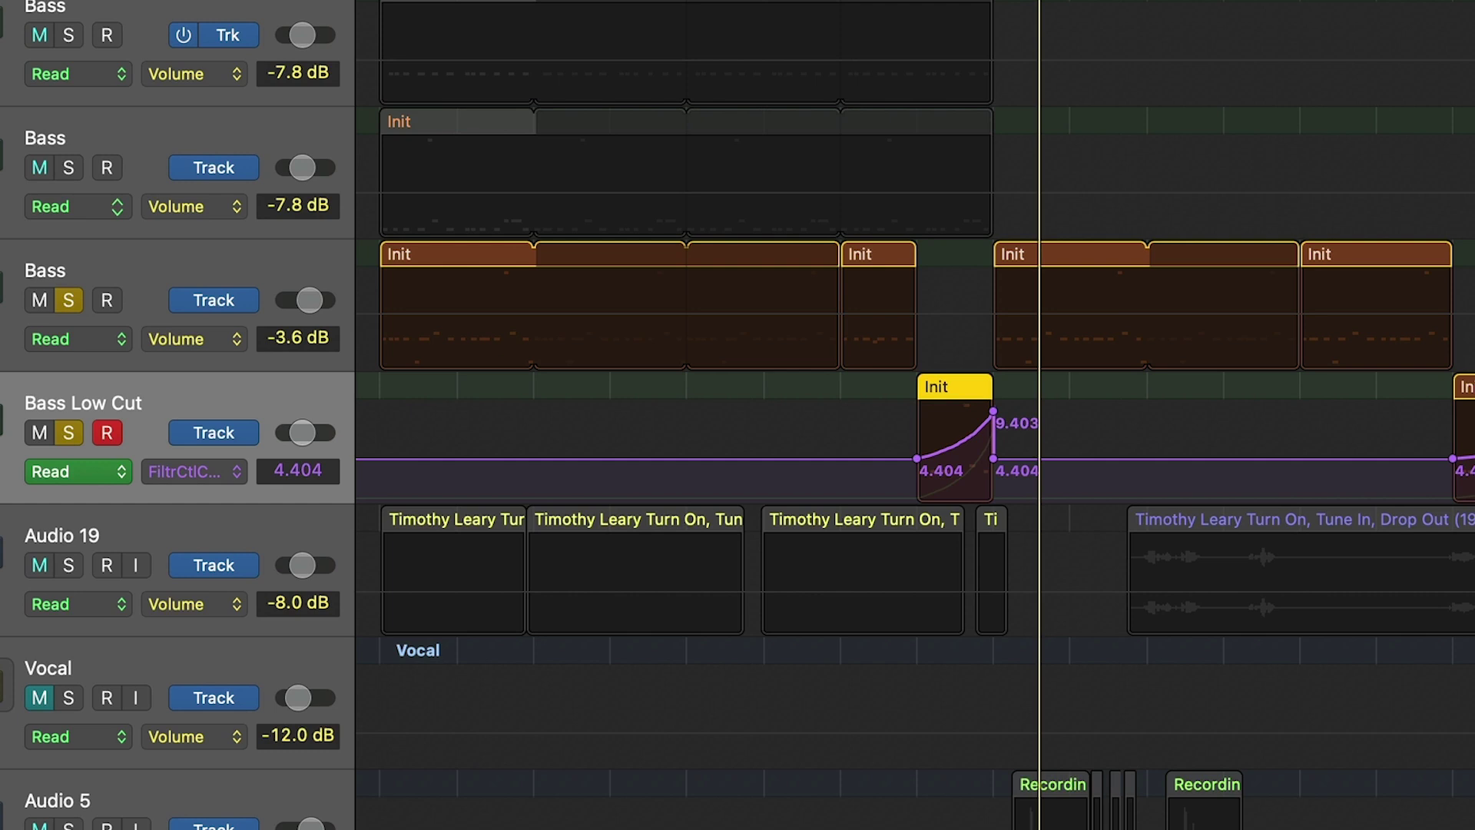
- Show the ValhallaSupermassive plug-in on the Bass Low Cut track, shrink its window and examine the Mix control
{"action": "key", "text": "v"}
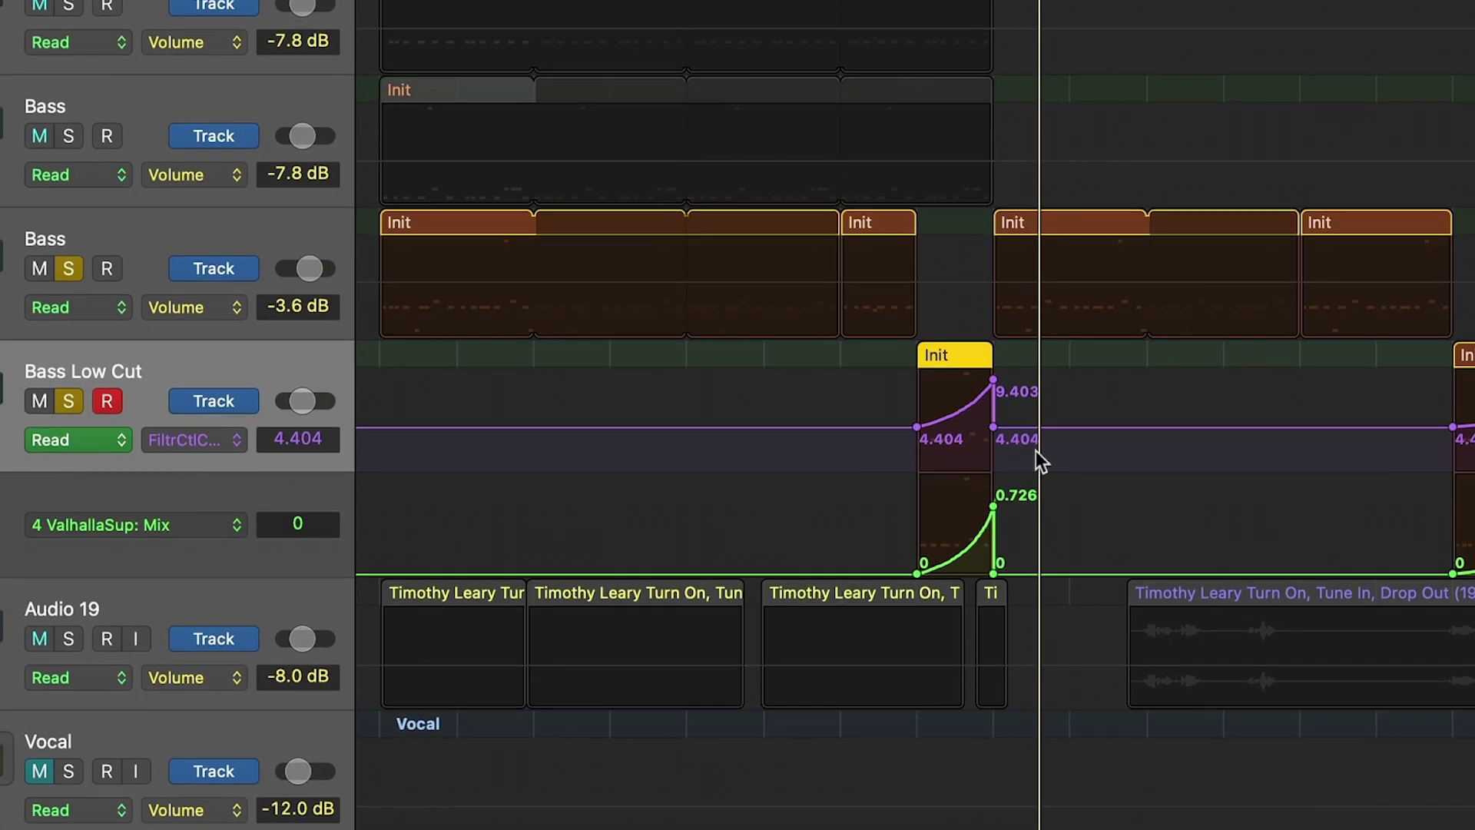
{"action": "key", "text": "v"}
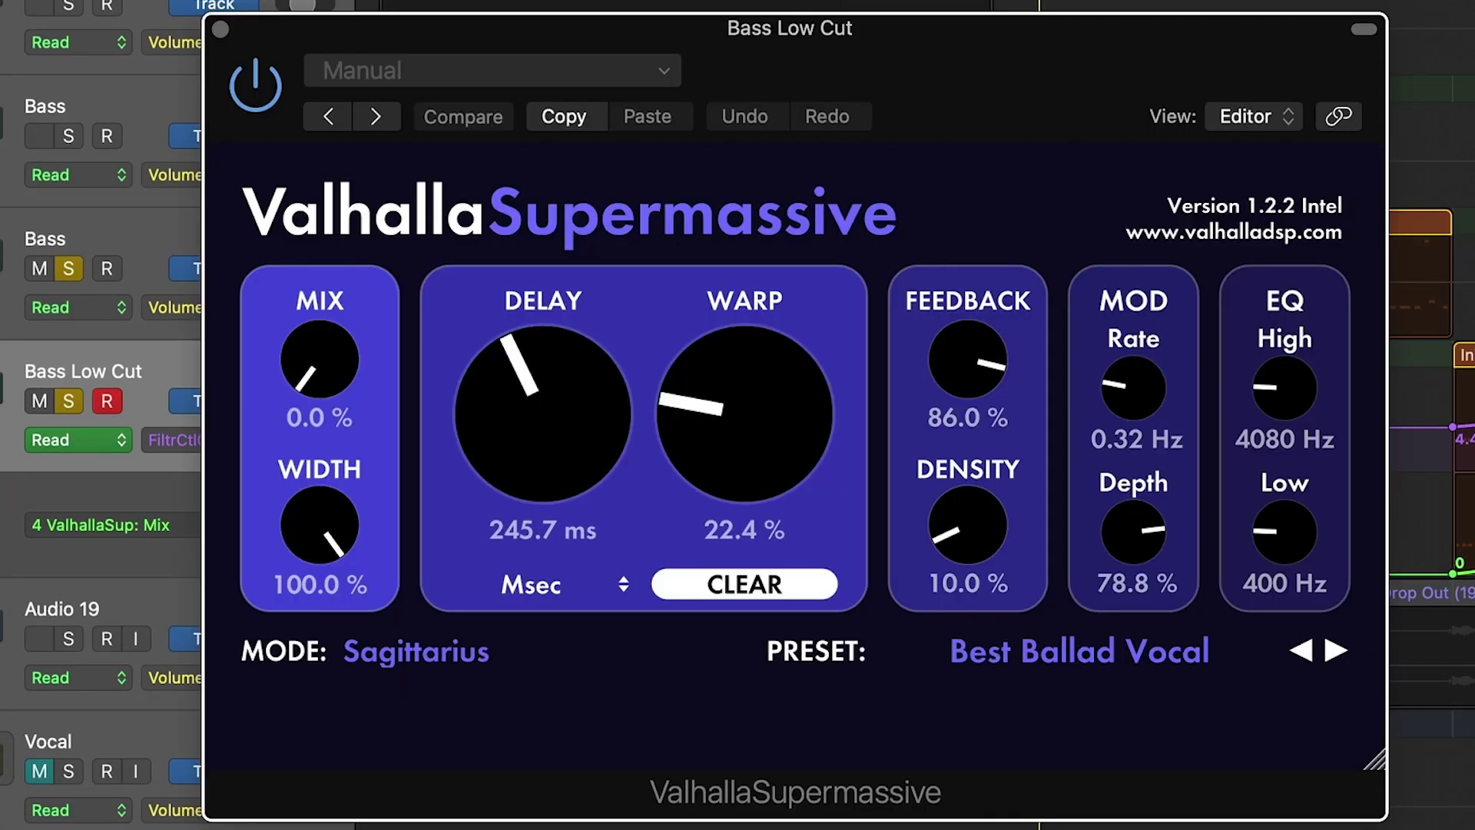
{"action": "left_click_drag", "start_coordinate": [1378, 780], "coordinate": [980, 593]}
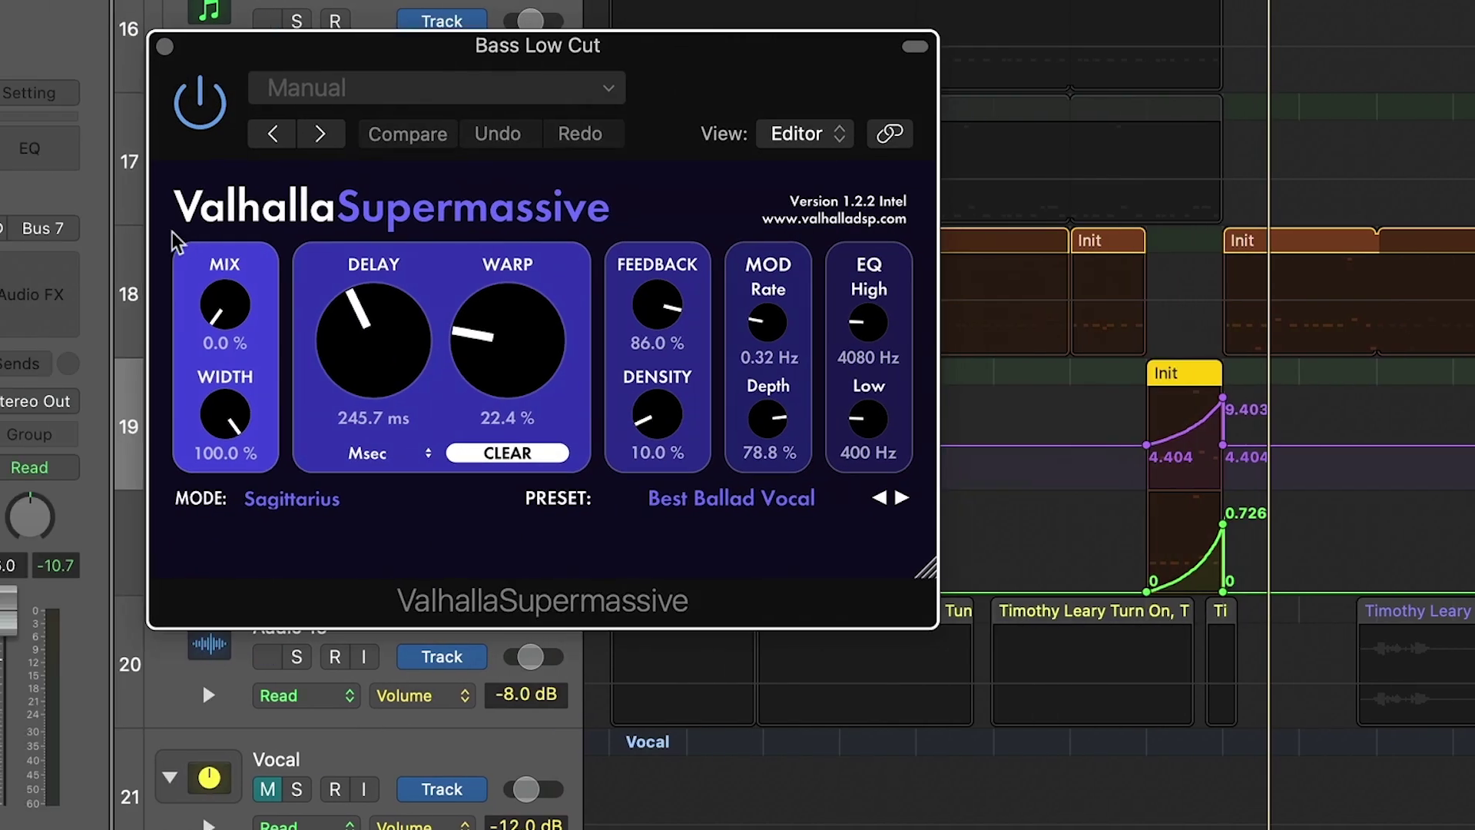
{"action": "left_click", "coordinate": [235, 324]}
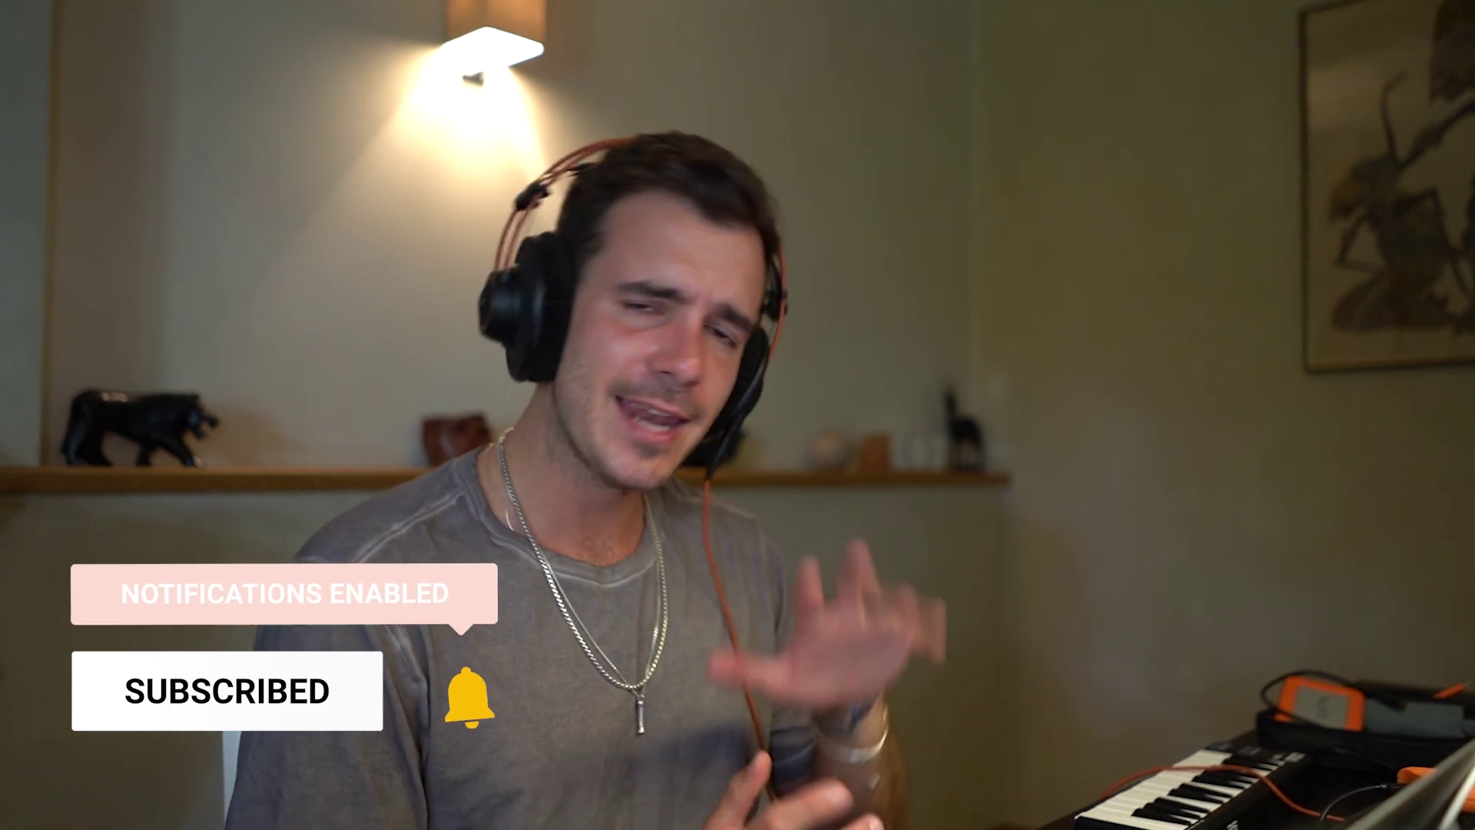
{"action": "type", "text": "w"}
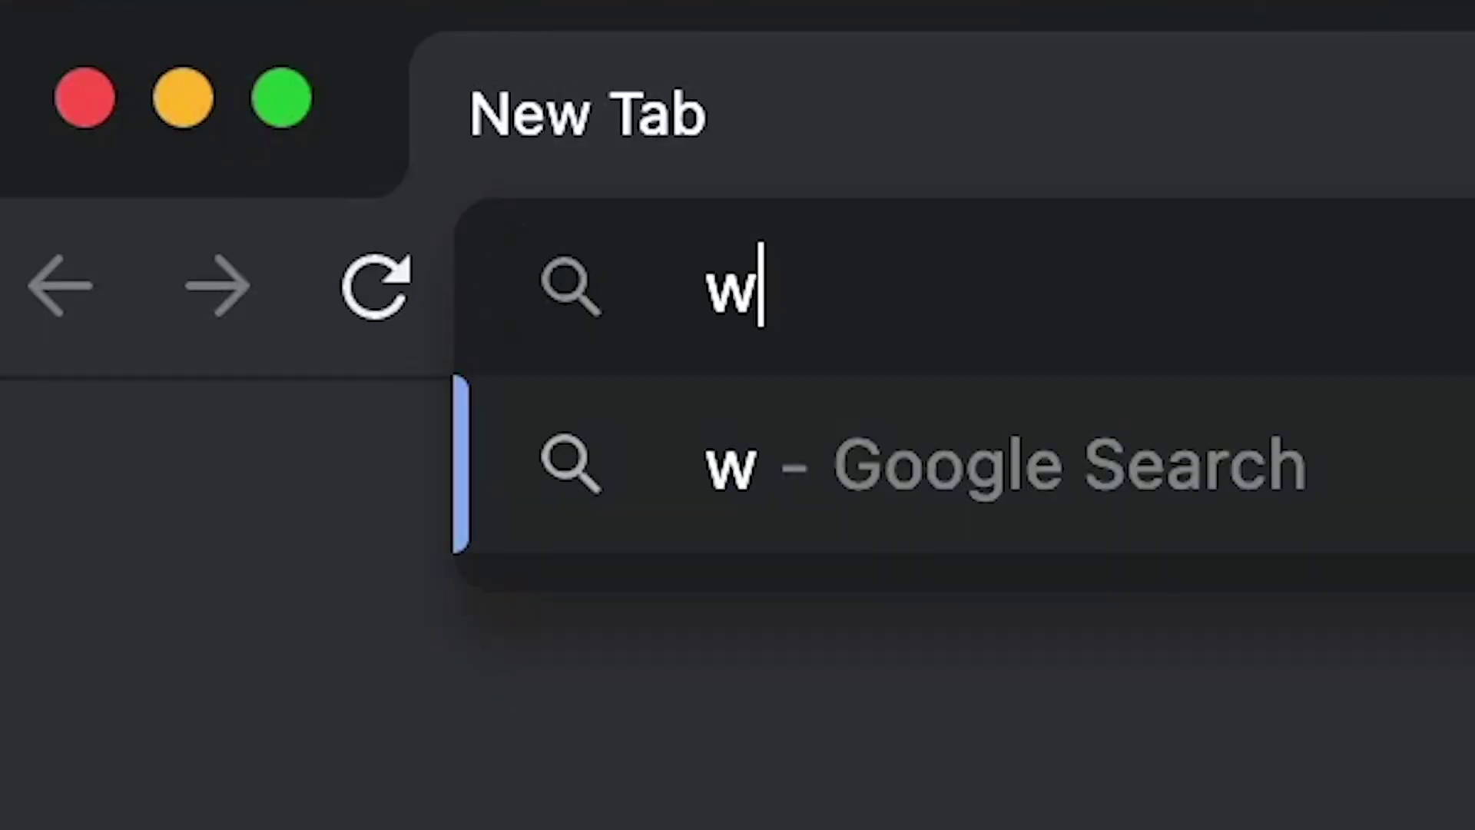
{"action": "type", "text": "ww.noizemusic.io"}
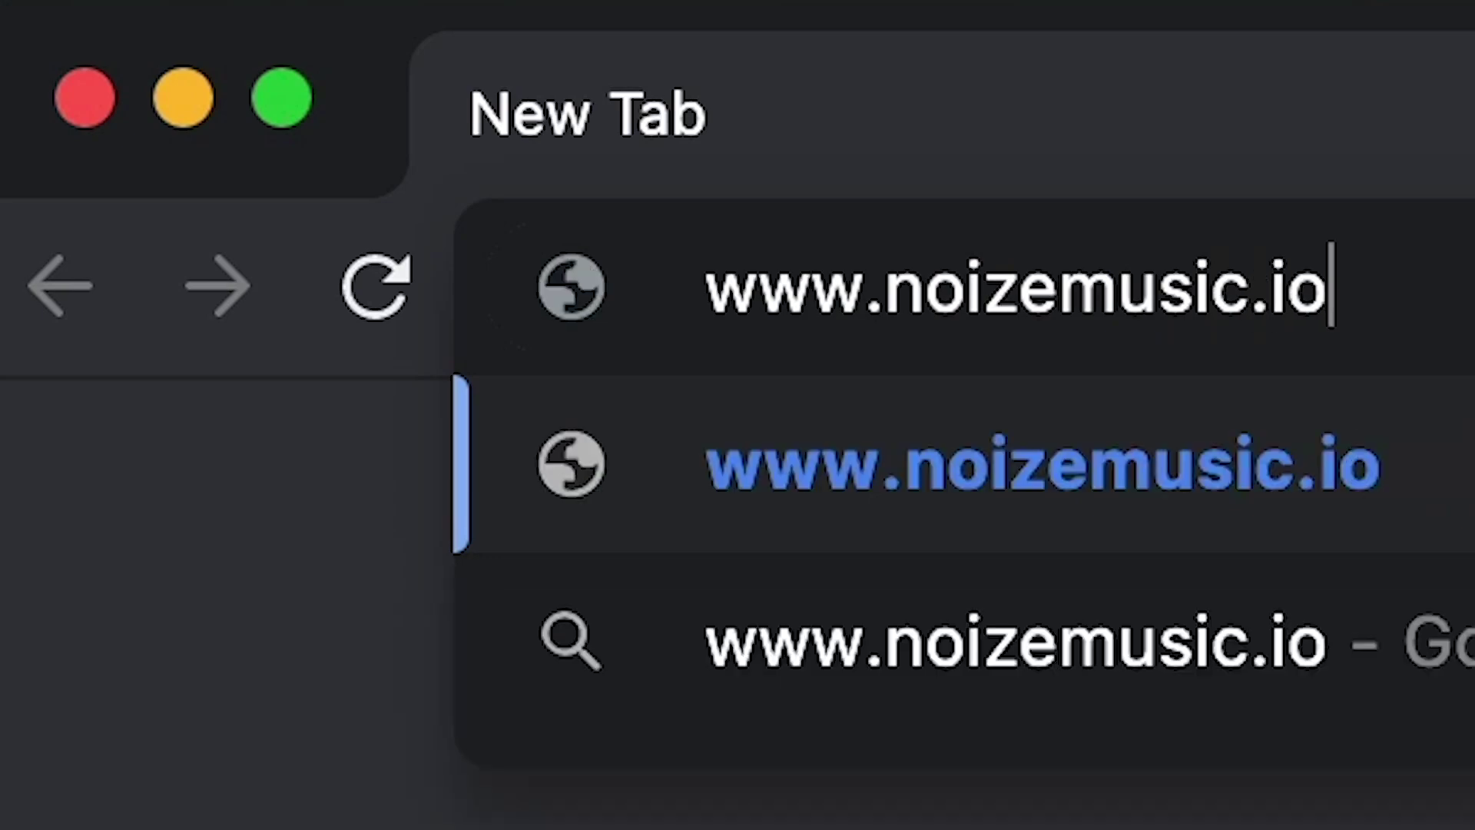
{"action": "key", "text": "Return"}
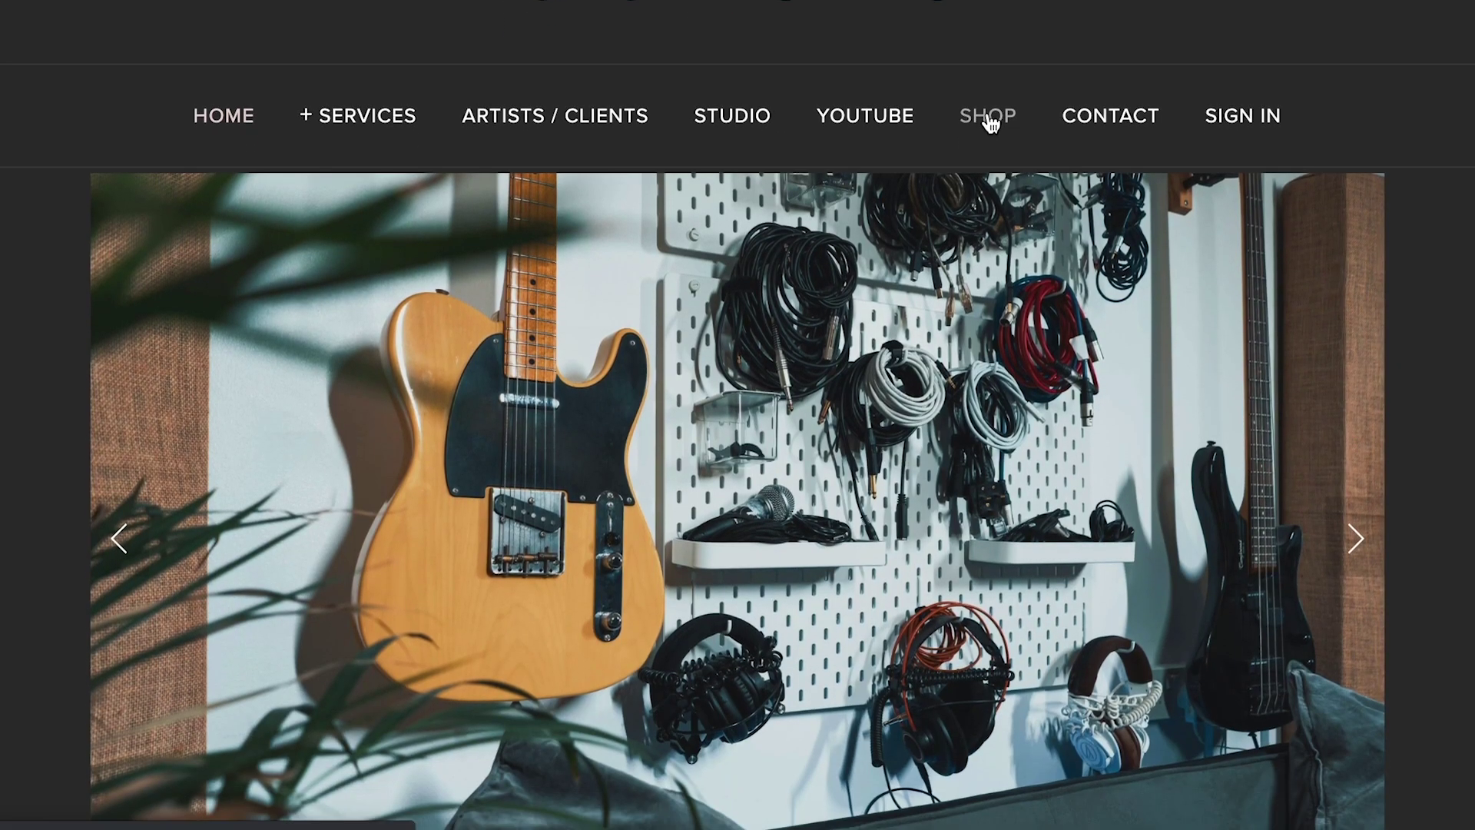
{"action": "left_click", "coordinate": [989, 119]}
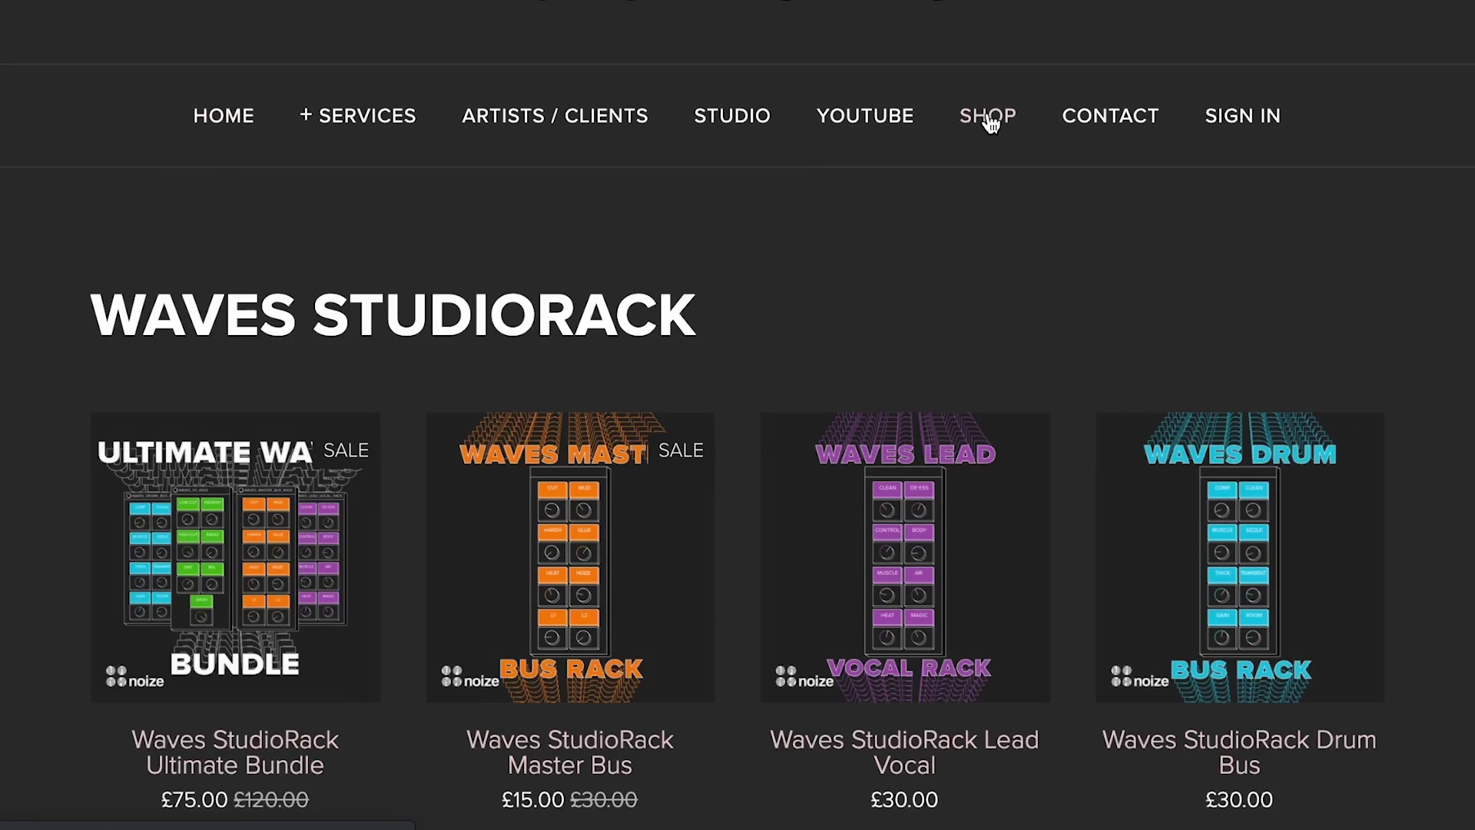
{"action": "scroll", "coordinate": [1414, 263], "scroll_direction": "down", "scroll_amount": 2}
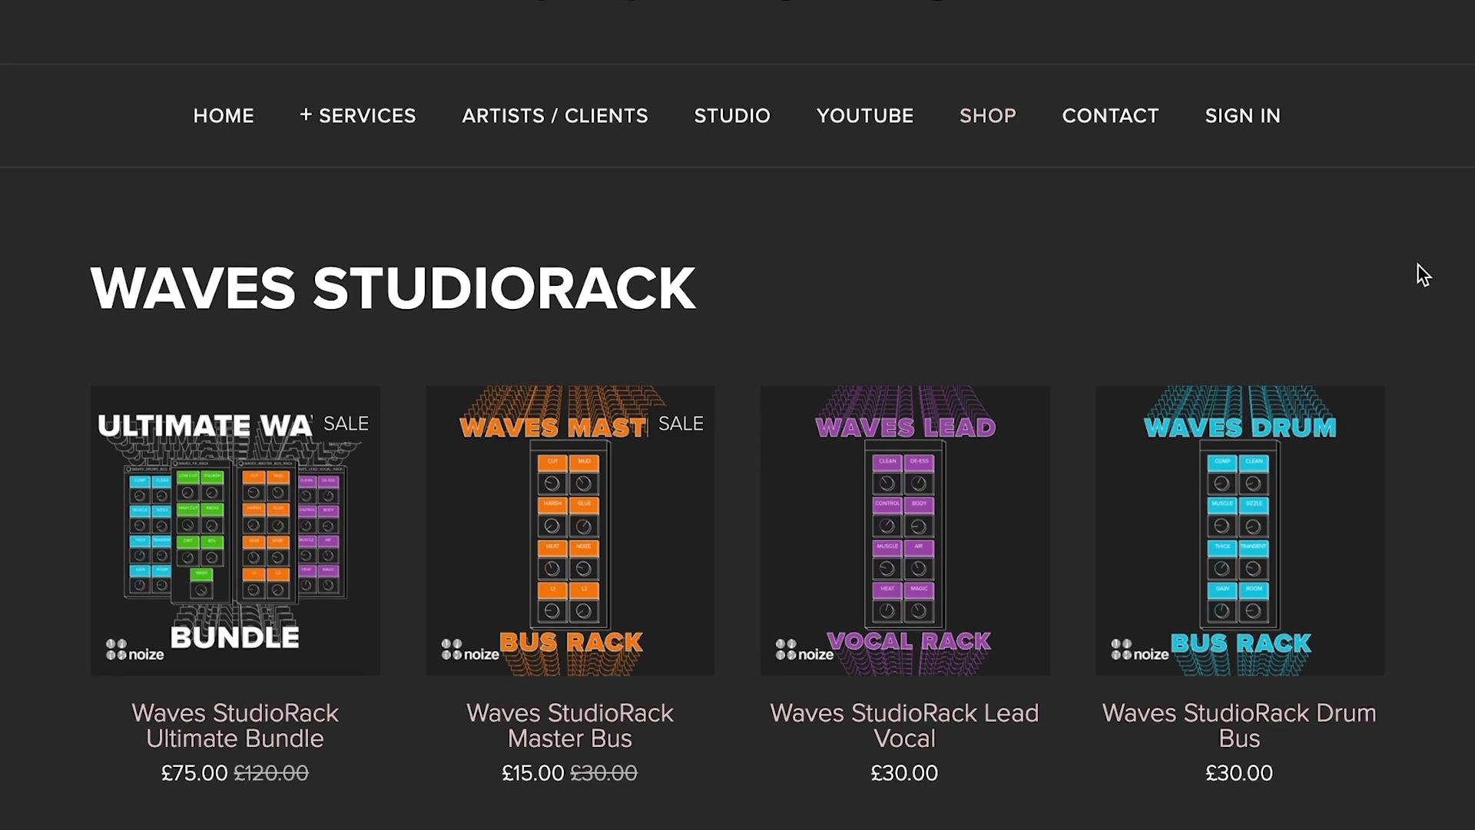
{"action": "scroll", "coordinate": [1417, 264], "scroll_direction": "down", "scroll_amount": 5}
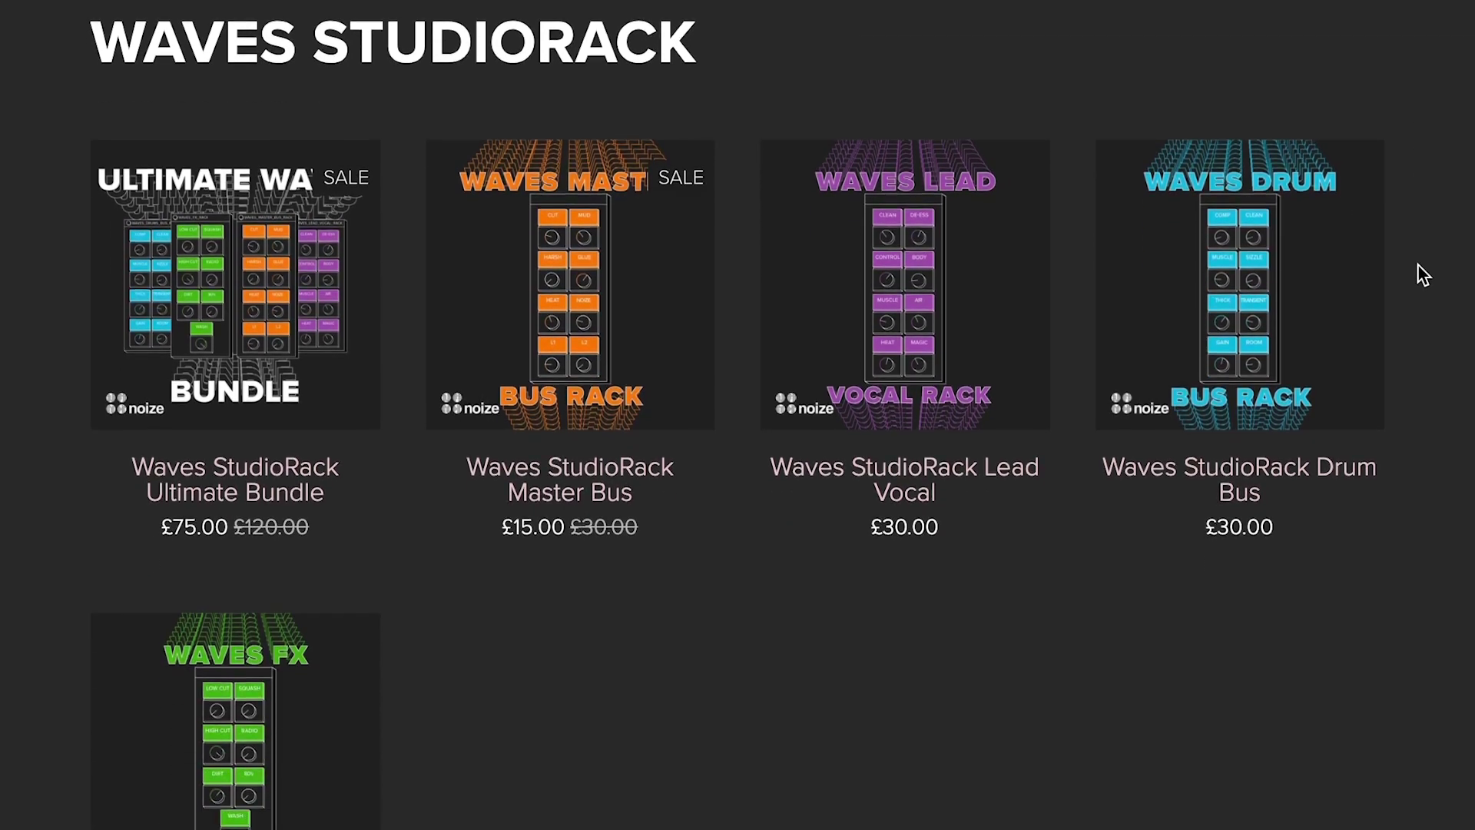